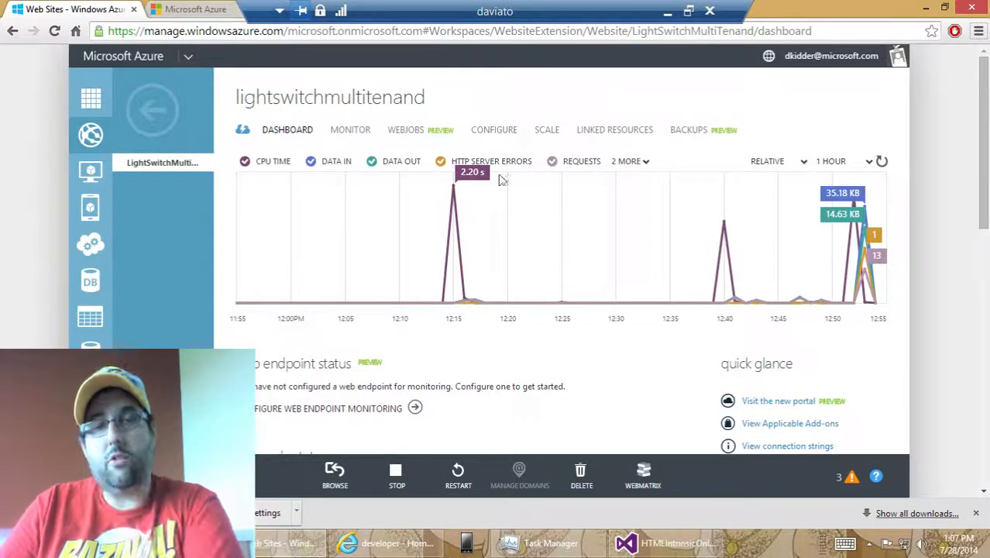
# Open the website's configuration settings and examine the entries under virtual applications and directories.
pyautogui.click(495, 132)
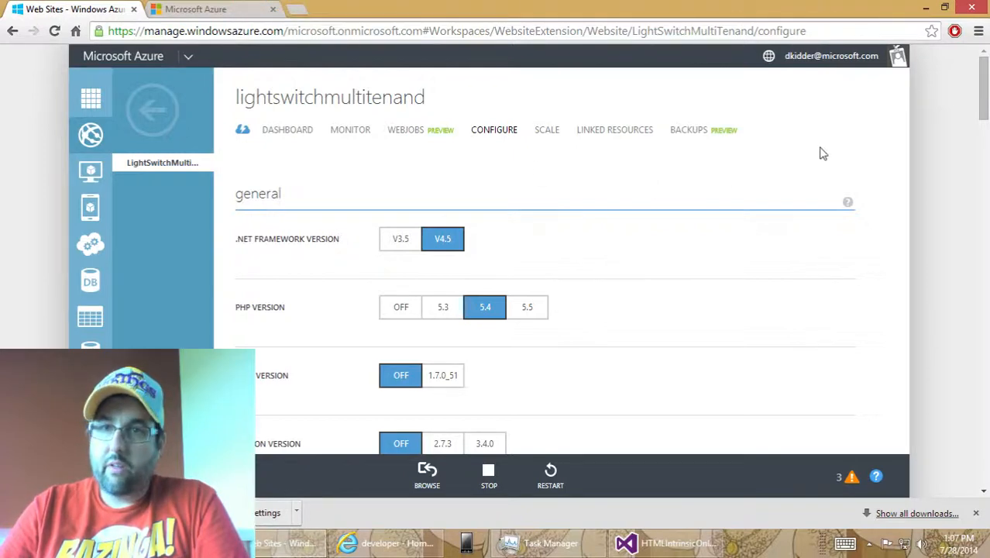
pyautogui.scroll(-15, 844, 170)
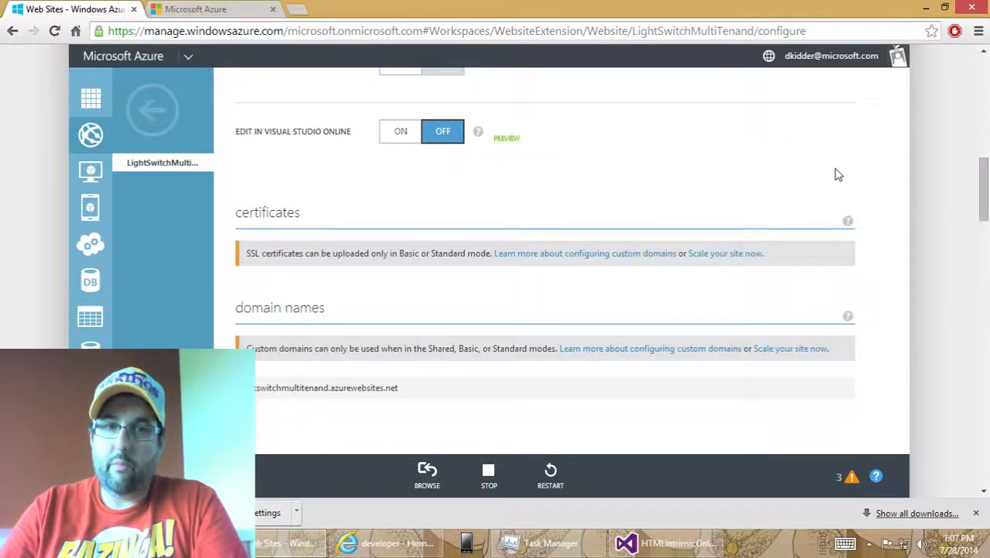
pyautogui.scroll(-15, 837, 174)
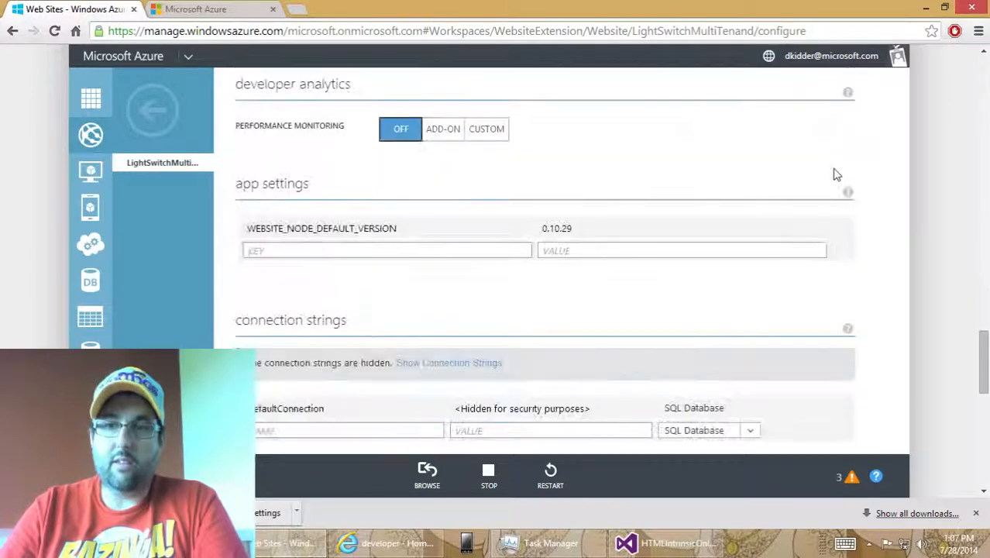
pyautogui.scroll(-1, 837, 175)
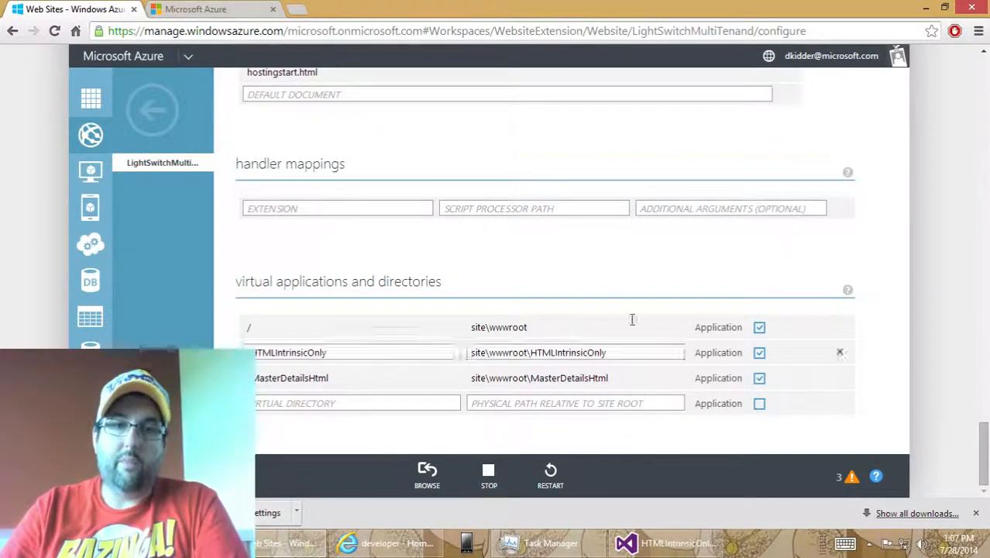
pyautogui.moveTo(236, 281); pyautogui.dragTo(445, 286)
pyautogui.click(442, 289)
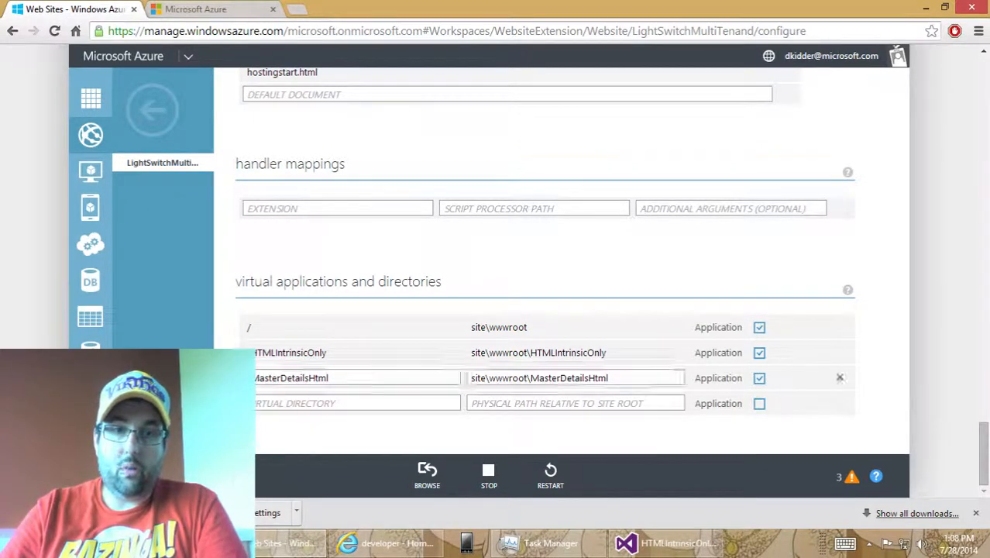
pyautogui.click(353, 403)
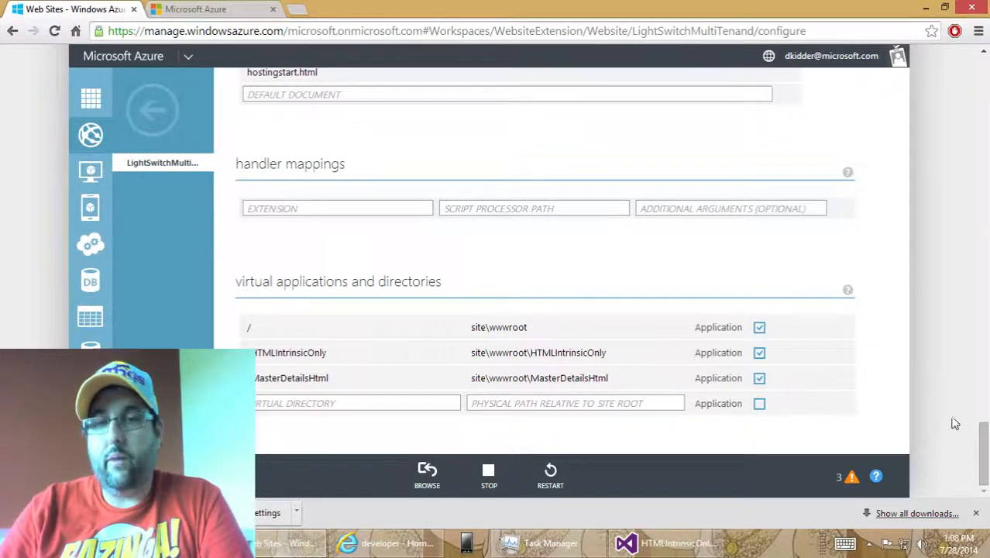
# Return to the website's dashboard and download its publish profile.
pyautogui.moveTo(983, 450); pyautogui.dragTo(982, 65)
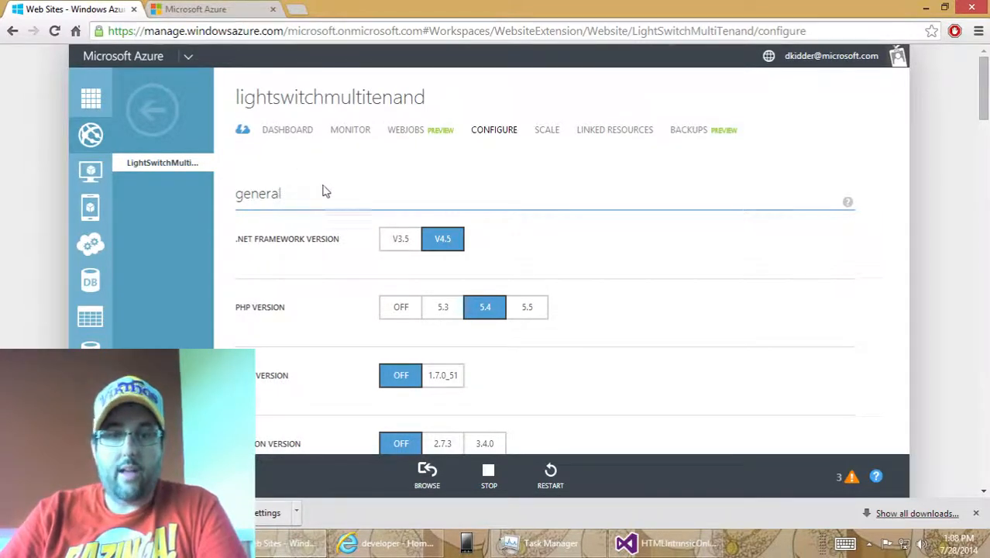
pyautogui.click(299, 132)
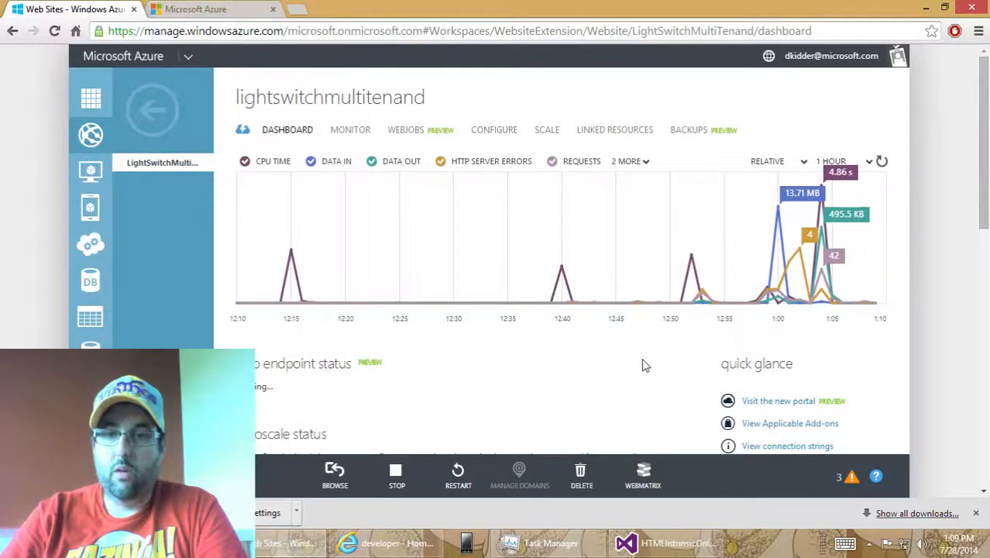
pyautogui.scroll(-2, 645, 366)
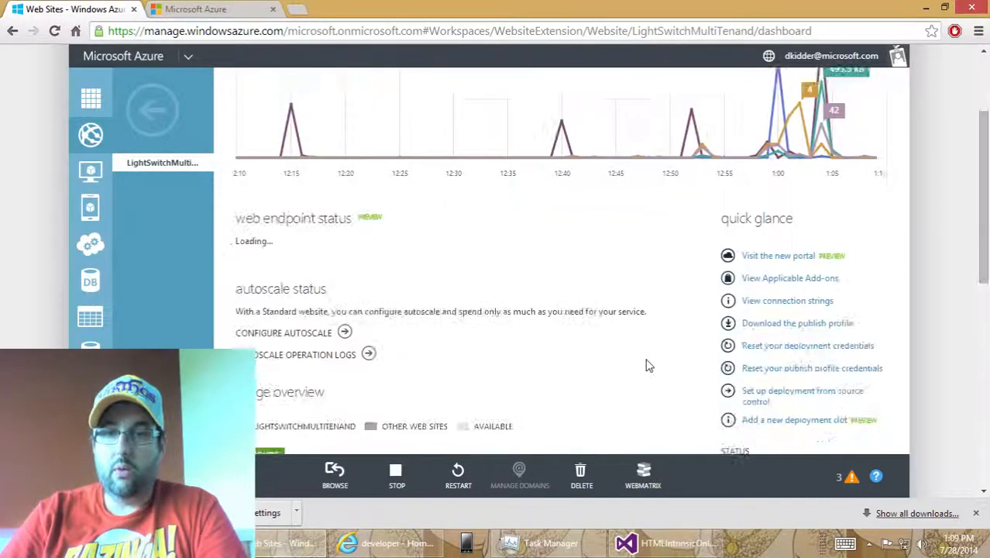
pyautogui.click(850, 328)
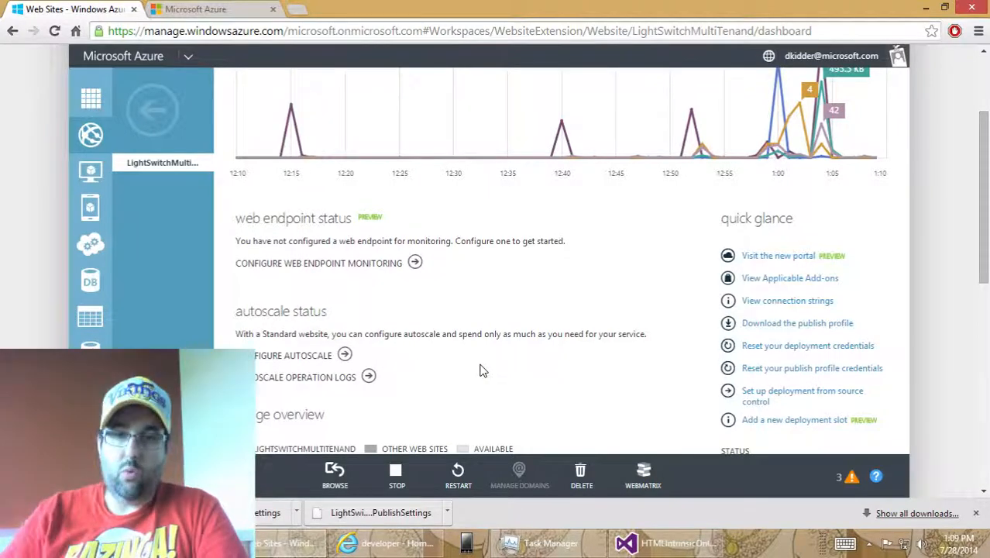
# Switch to Visual Studio, start publishing the HTMLIntrinsicOnly project, and keep Provider-hosted as the SharePoint hosting option.
pyautogui.click(662, 550)
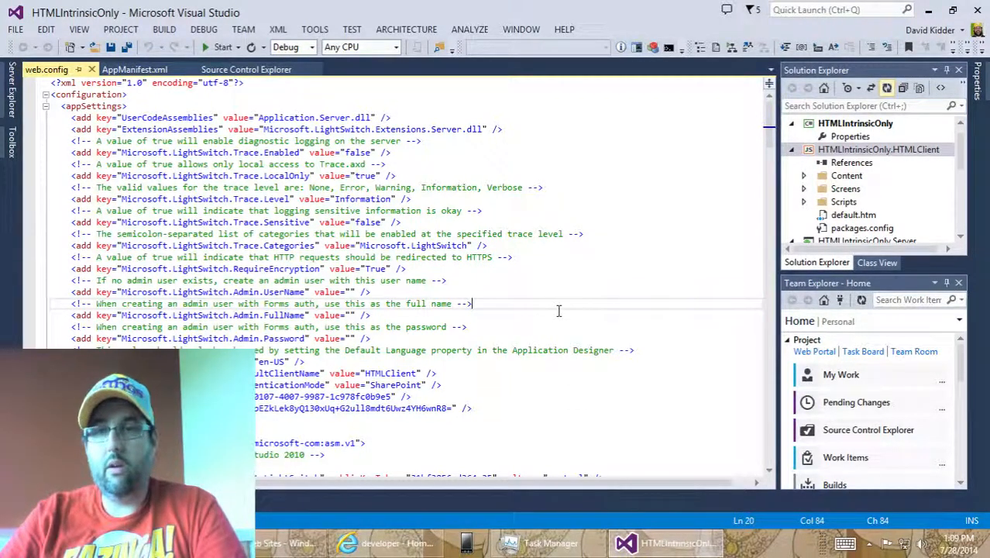
pyautogui.click(870, 129)
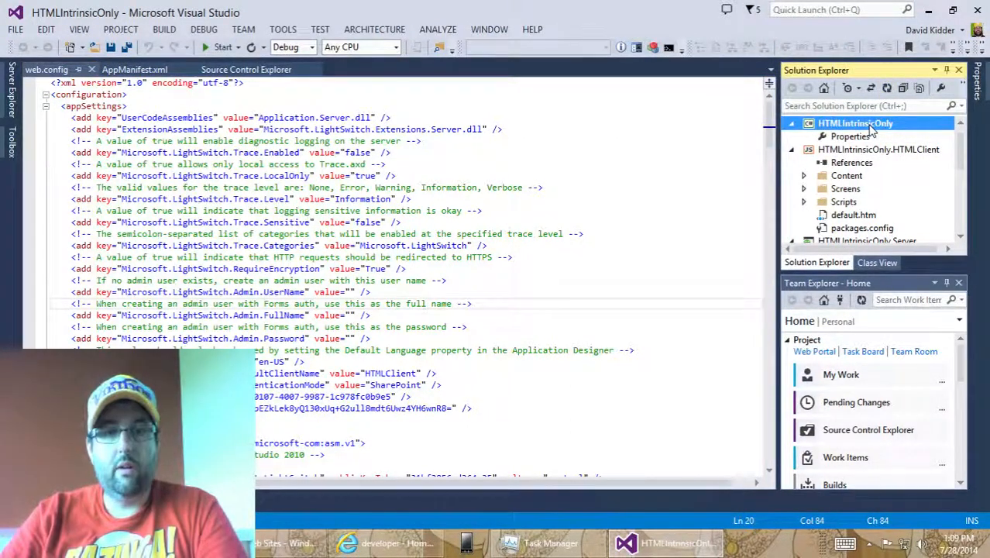
pyautogui.rightClick(870, 130)
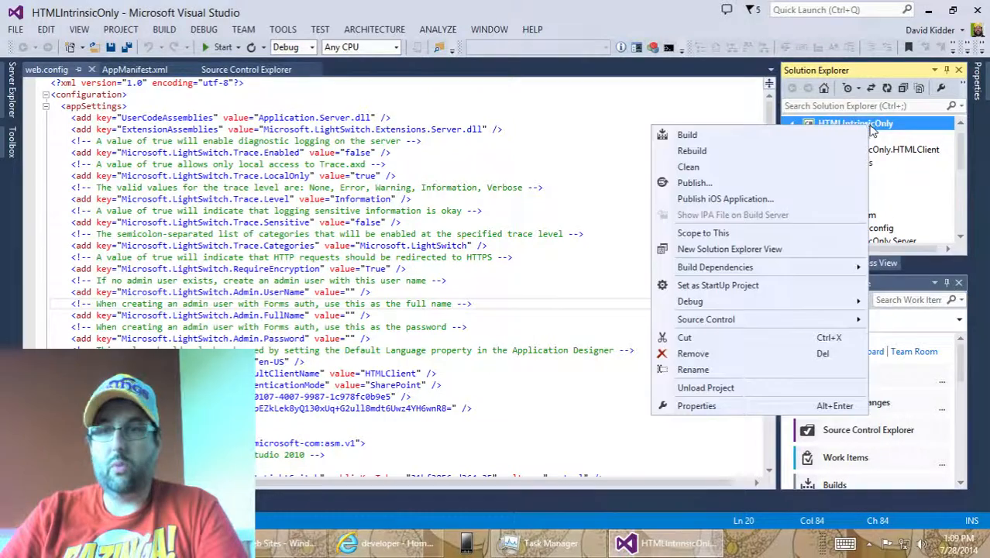
pyautogui.click(707, 191)
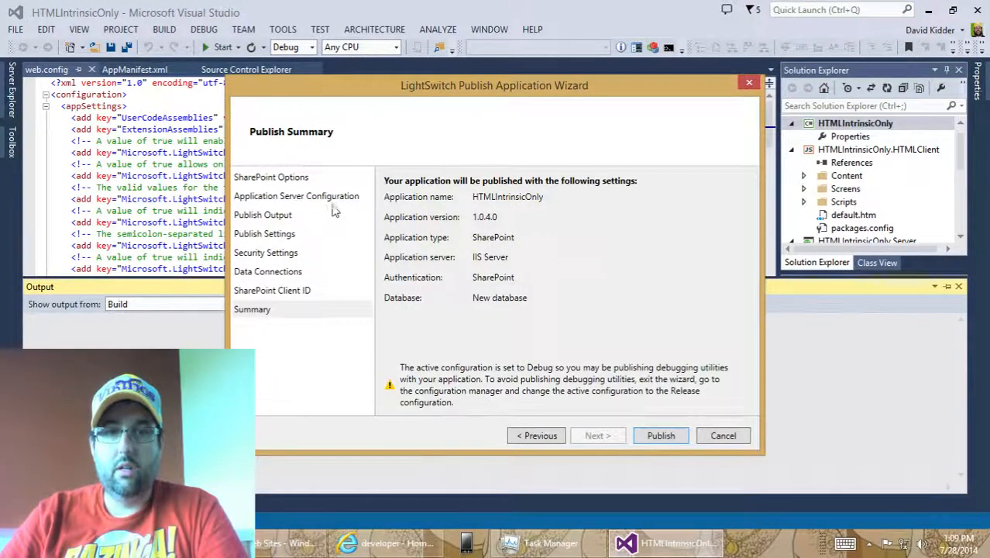
pyautogui.click(311, 181)
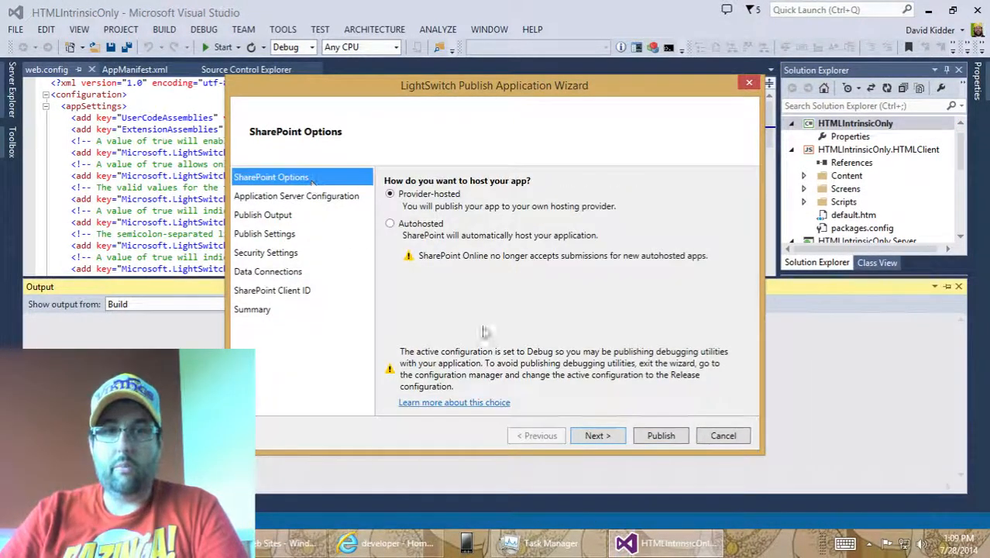
pyautogui.click(598, 437)
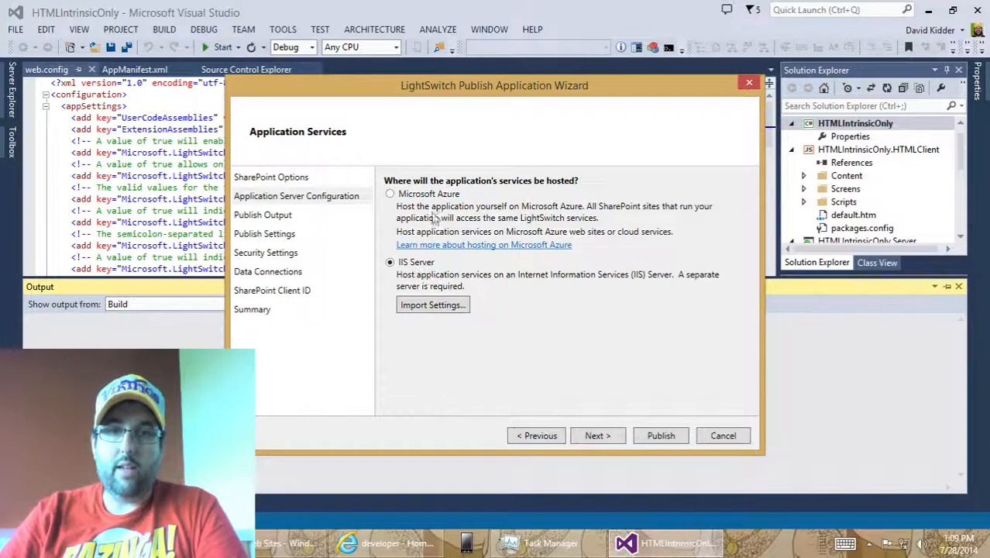
# Keep IIS Server as the services host and import the LightSwitchMultiTenand.azurewebsites.net publish settings file.
pyautogui.click(435, 303)
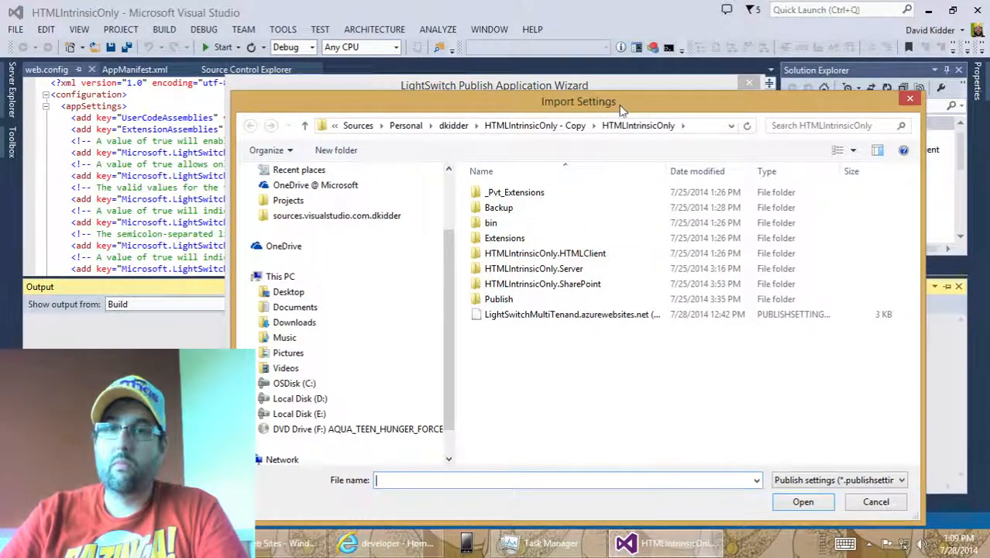
pyautogui.moveTo(620, 107); pyautogui.dragTo(564, 48)
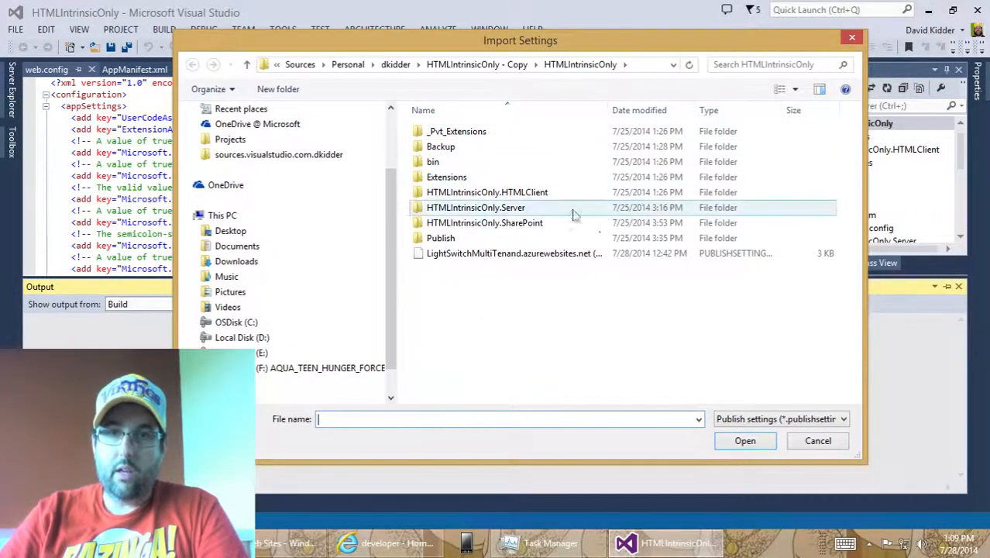
pyautogui.doubleClick(535, 254)
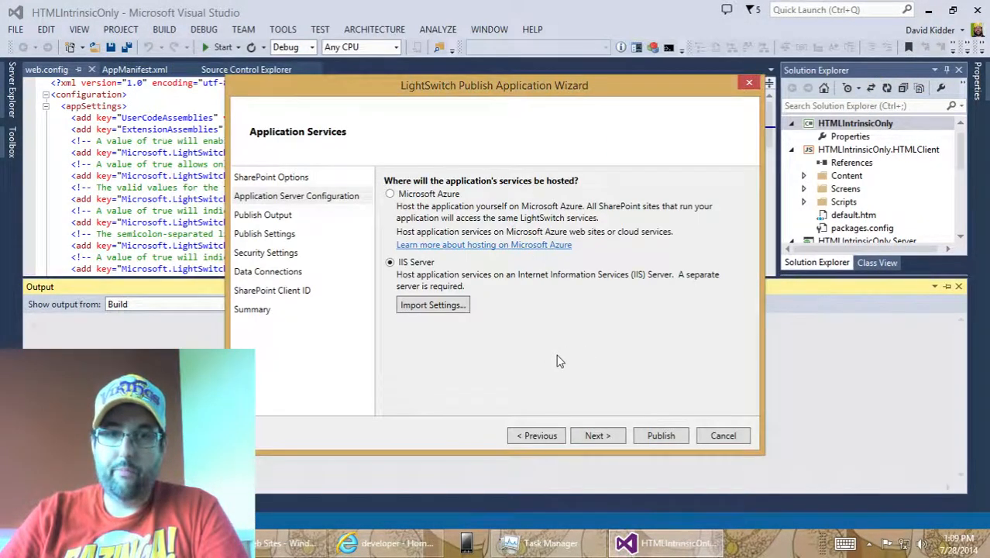
pyautogui.click(596, 435)
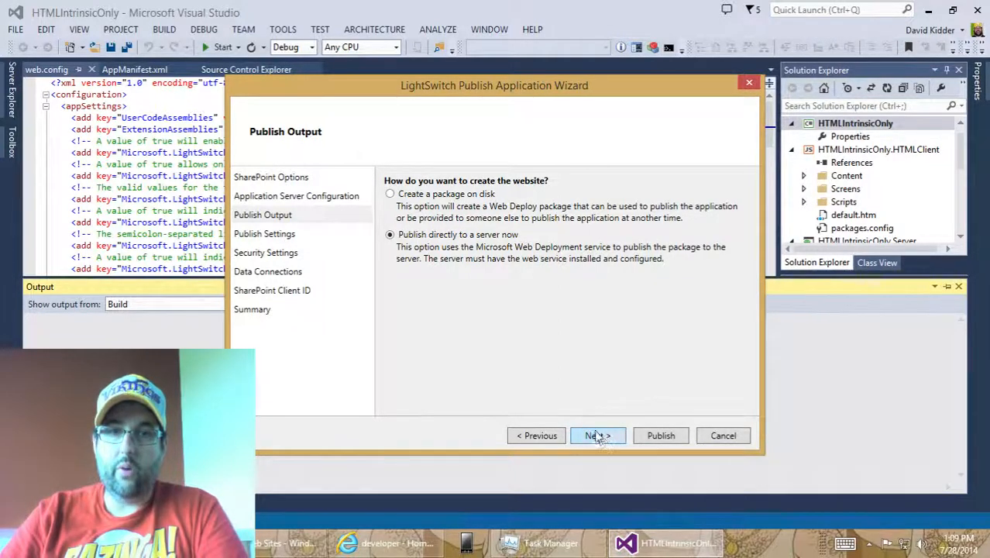
# Keep publishing directly to a server and set the Site/Application to LightSwitchMultiTenand/HTMLIntrinsicOnly.
pyautogui.click(599, 435)
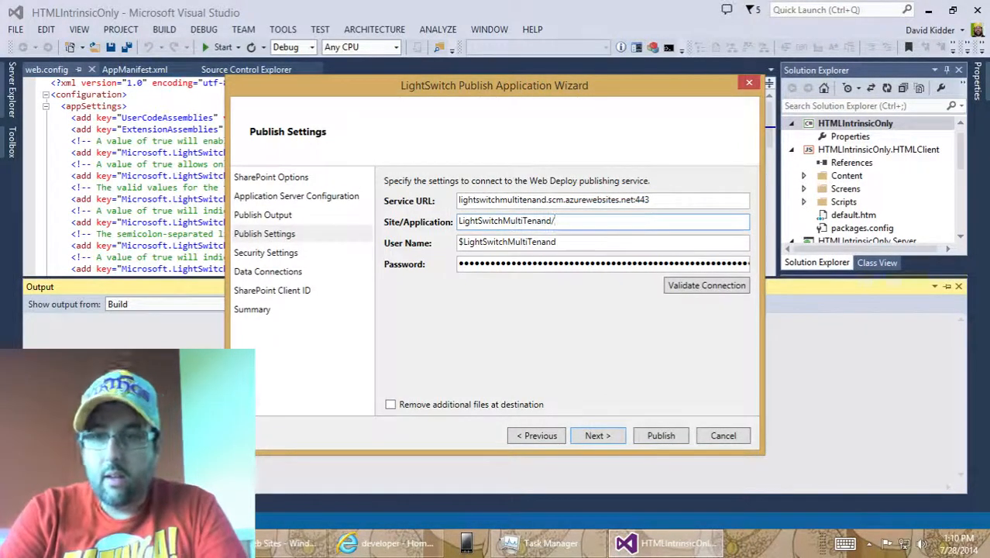
pyautogui.write('TML')
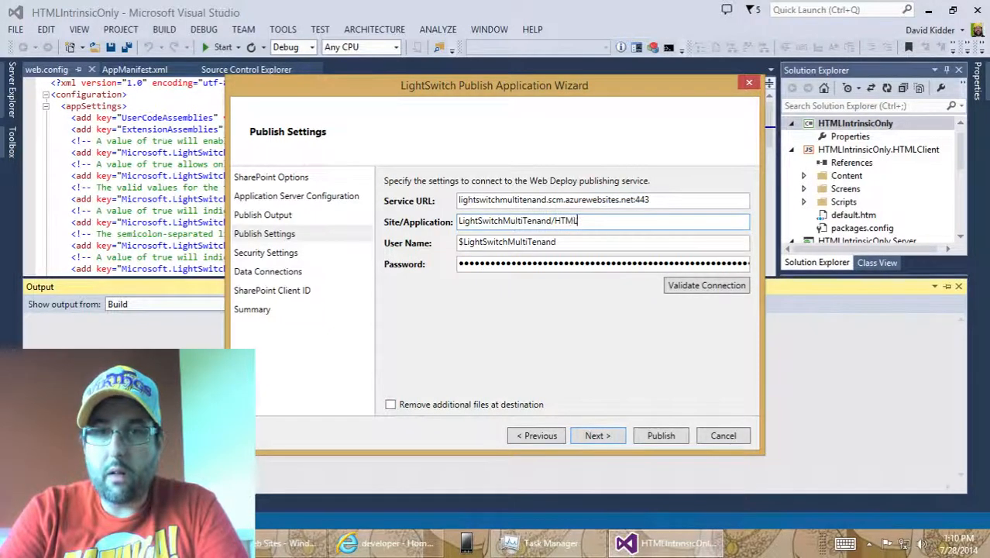
pyautogui.write('Intrinsi')
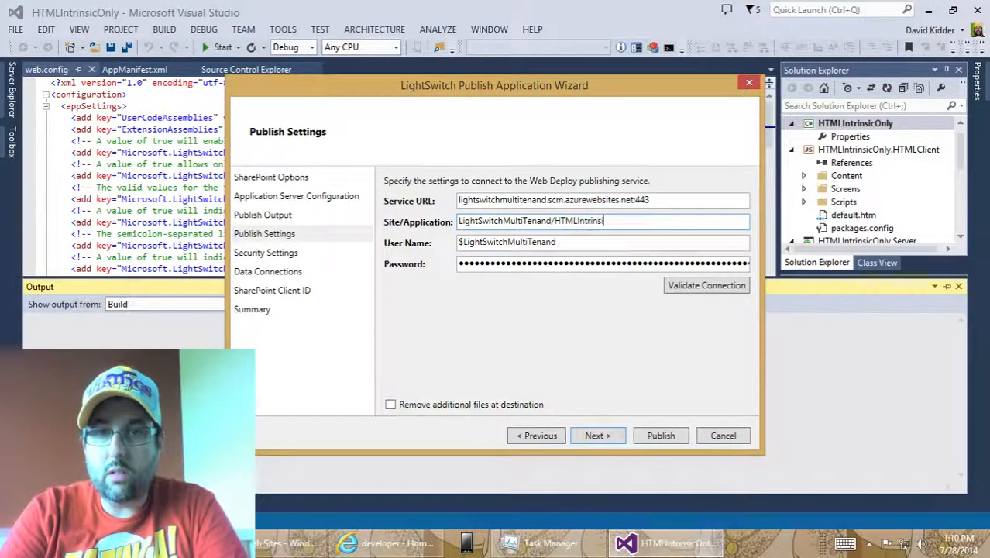
pyautogui.write('cOnly')
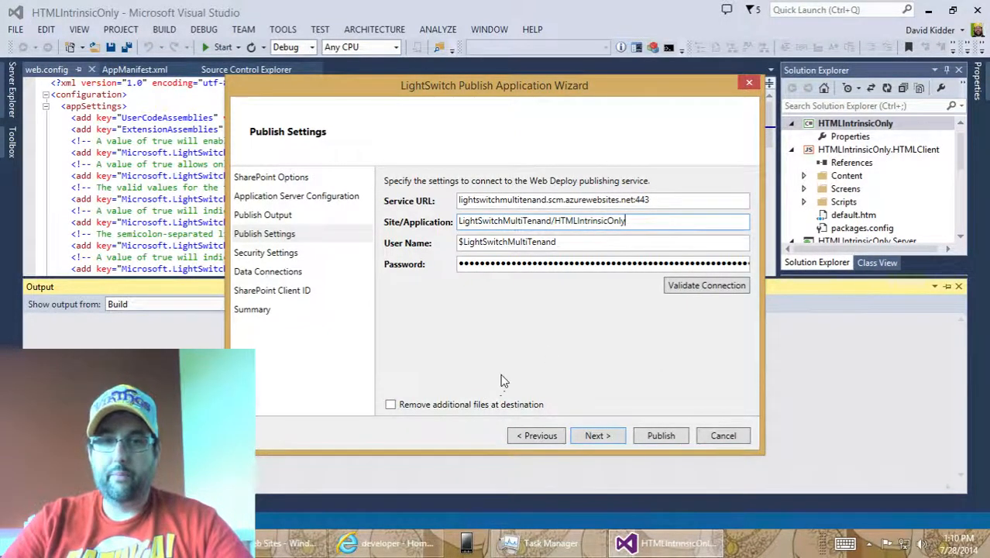
# Keep HTTPS required and the database connections with schema publishing enabled, and proceed to the SharePoint Client ID settings.
pyautogui.click(596, 437)
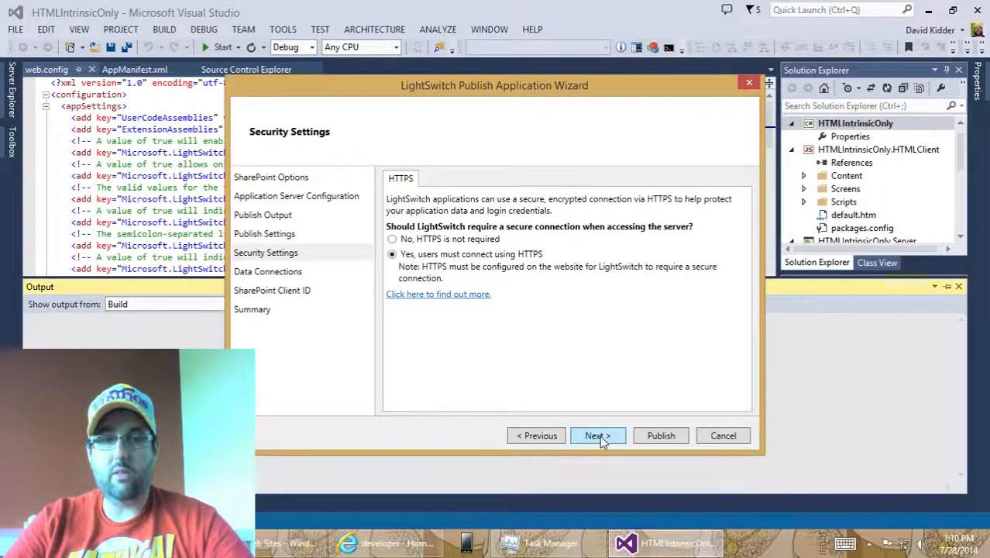
pyautogui.click(598, 435)
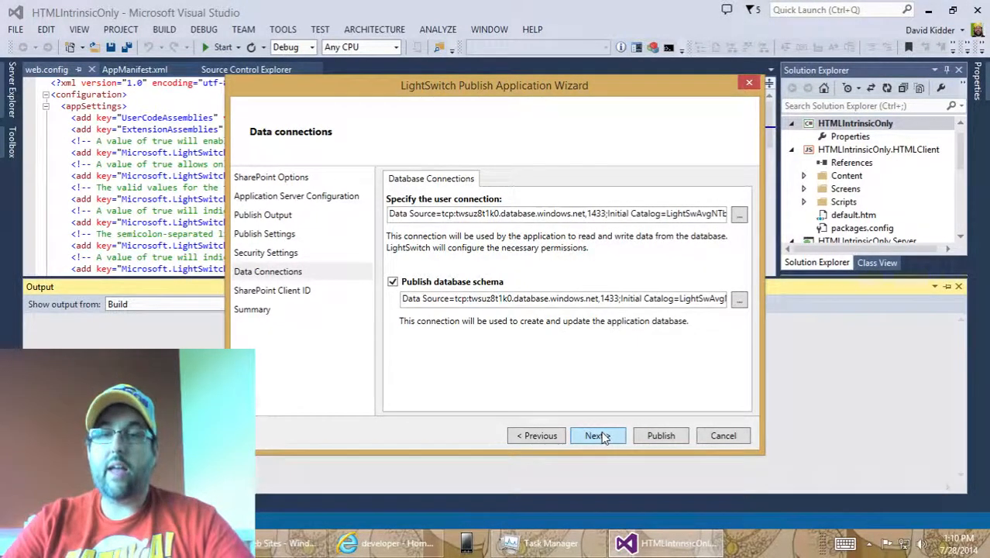
pyautogui.click(598, 435)
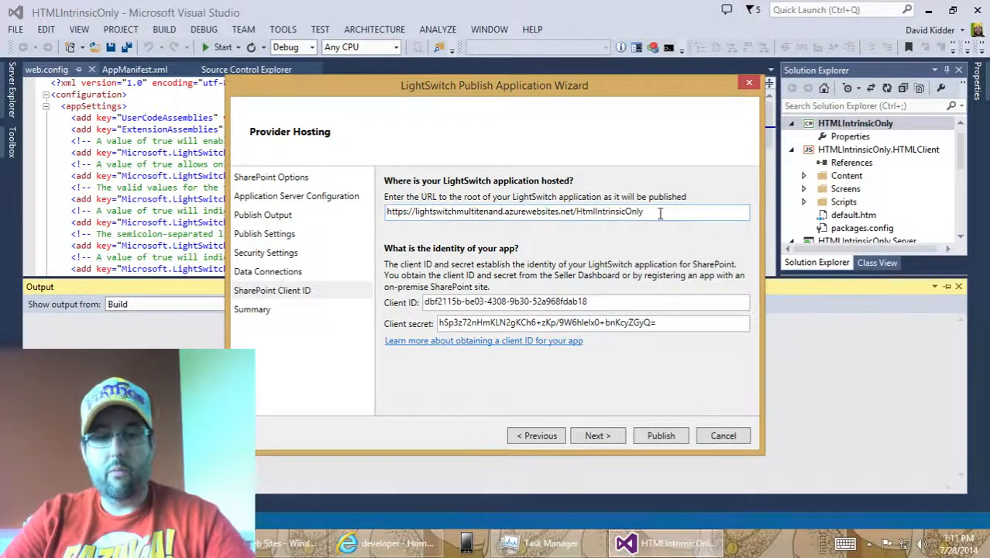
# Switch to the Azure portal and check the HTMLIntrinsicOnly virtual directory's name in the website's configuration.
pyautogui.hotkey('alt', 'Tab')
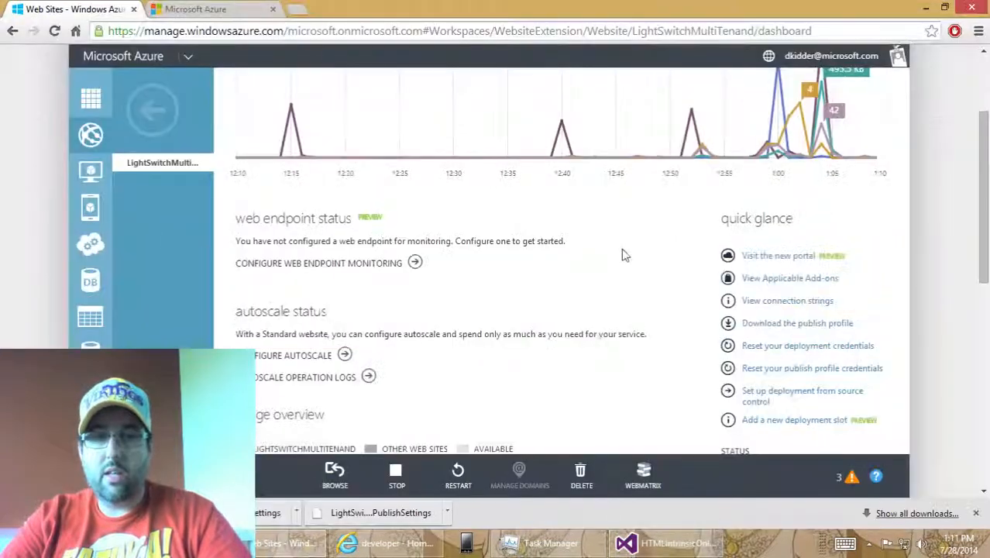
pyautogui.scroll(3, 631, 333)
pyautogui.click(500, 130)
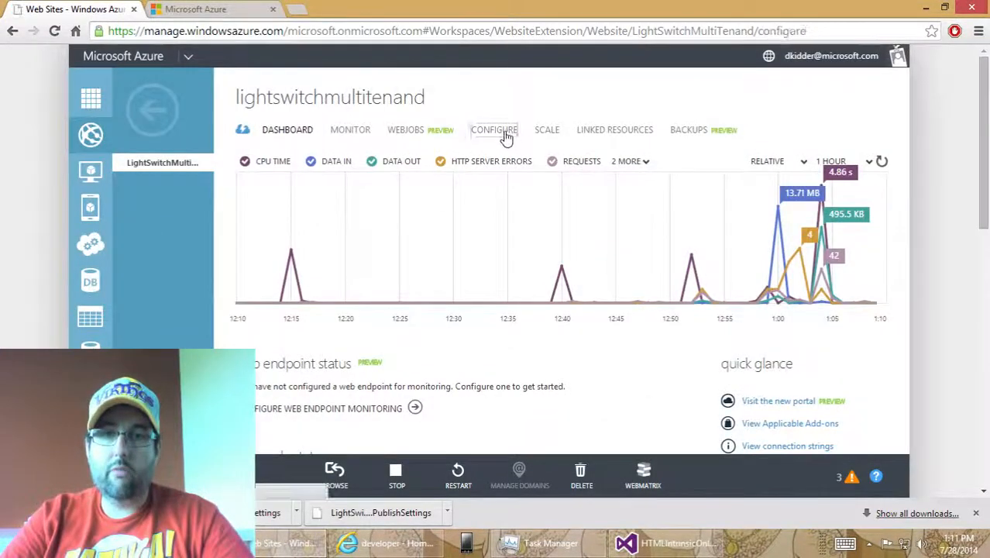
pyautogui.scroll(-10, 583, 300)
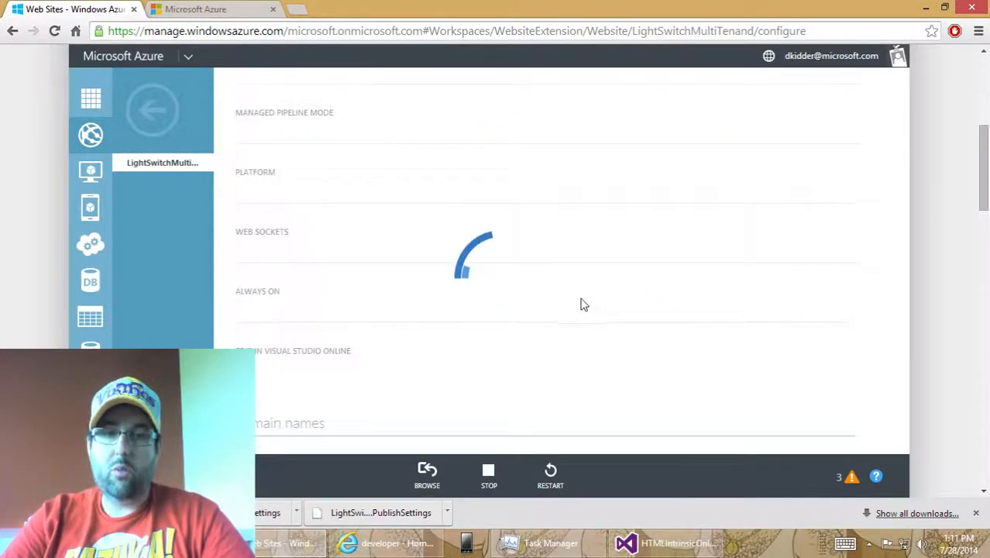
pyautogui.scroll(-15, 581, 297)
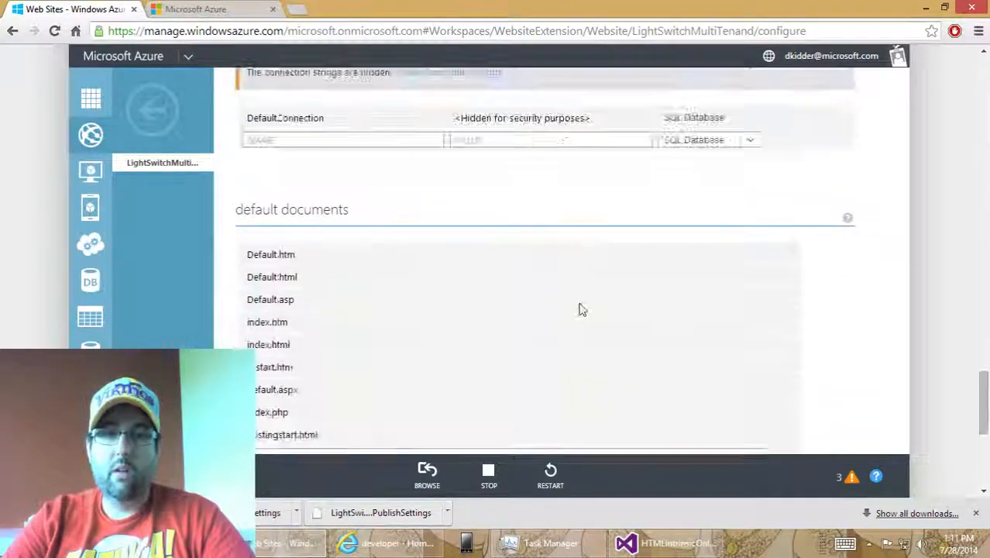
pyautogui.scroll(-2, 581, 307)
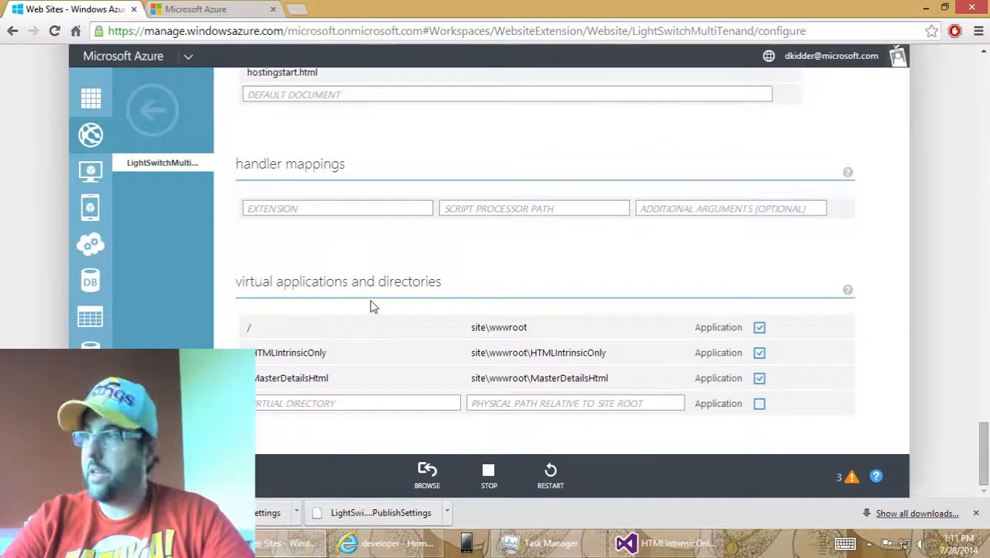
# Return to Visual Studio, publish the HTMLIntrinsicOnly application, and switch to the SharePoint developer site in Internet Explorer.
pyautogui.hotkey('alt', 'Tab')
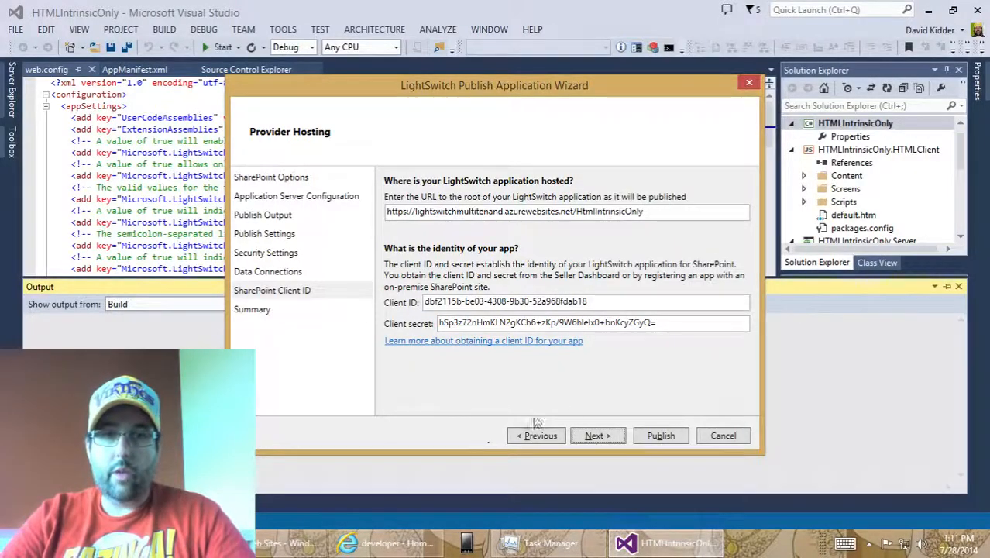
pyautogui.click(664, 438)
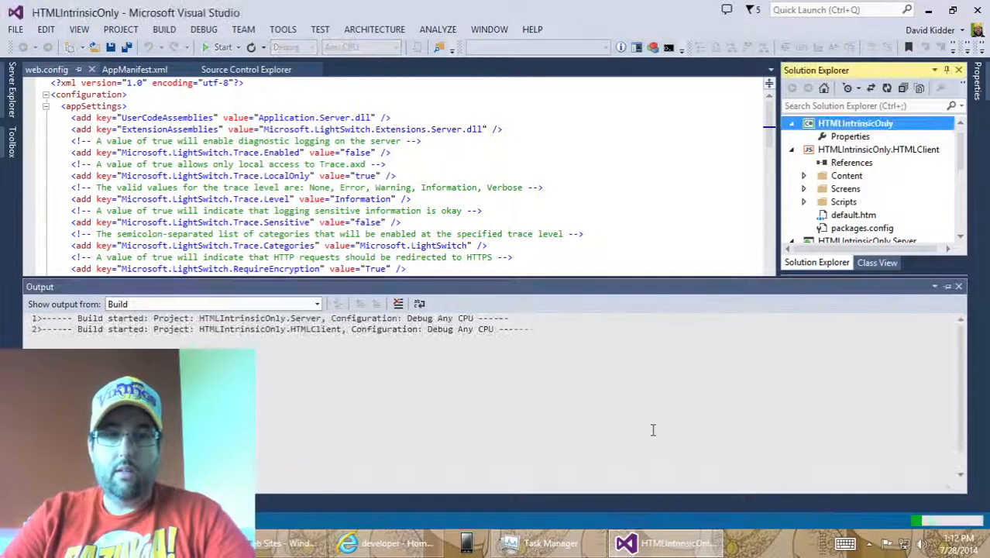
pyautogui.hotkey('alt', 'Tab')
pyautogui.hotkey('alt', 'Tab')
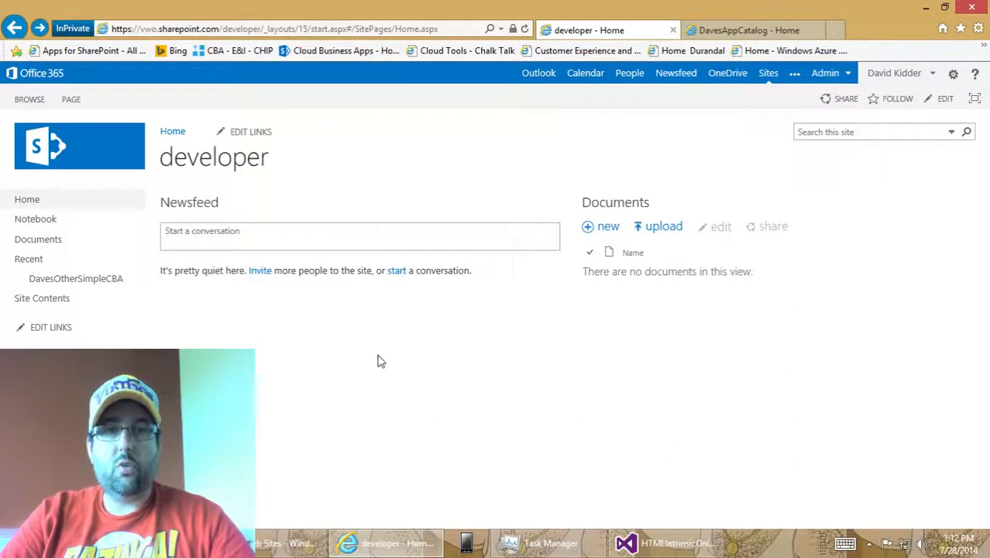
# Open the developer site's app registration page by replacing the end of its address with appregnew.aspx.
pyautogui.click(449, 28)
pyautogui.press('End')
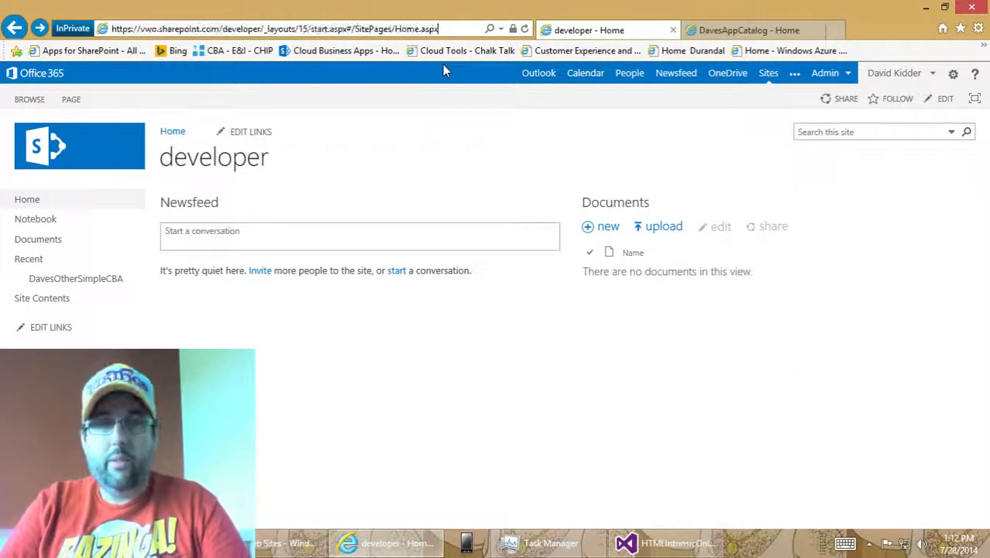
pyautogui.hotkey('shift', 'Left')
pyautogui.hotkey('shift', 'Left')
pyautogui.hotkey('shift', 'Left')
pyautogui.hotkey('shift', 'Left')
pyautogui.hotkey('shift', 'Left')
pyautogui.hotkey('shift', 'Left')
pyautogui.hotkey('shift', 'Left')
pyautogui.hotkey('shift', 'Left')
pyautogui.hotkey('shift', 'Left')
pyautogui.hotkey('shift', 'Left')
pyautogui.hotkey('shift', 'Left')
pyautogui.hotkey('shift', 'Left')
pyautogui.hotkey('shift', 'Left')
pyautogui.hotkey('shift', 'Left')
pyautogui.hotkey('shift', 'Left')
pyautogui.hotkey('shift', 'Left')
pyautogui.hotkey('shift', 'Left')
pyautogui.hotkey('shift', 'Left')
pyautogui.hotkey('shift', 'Left')
pyautogui.hotkey('shift', 'Left')
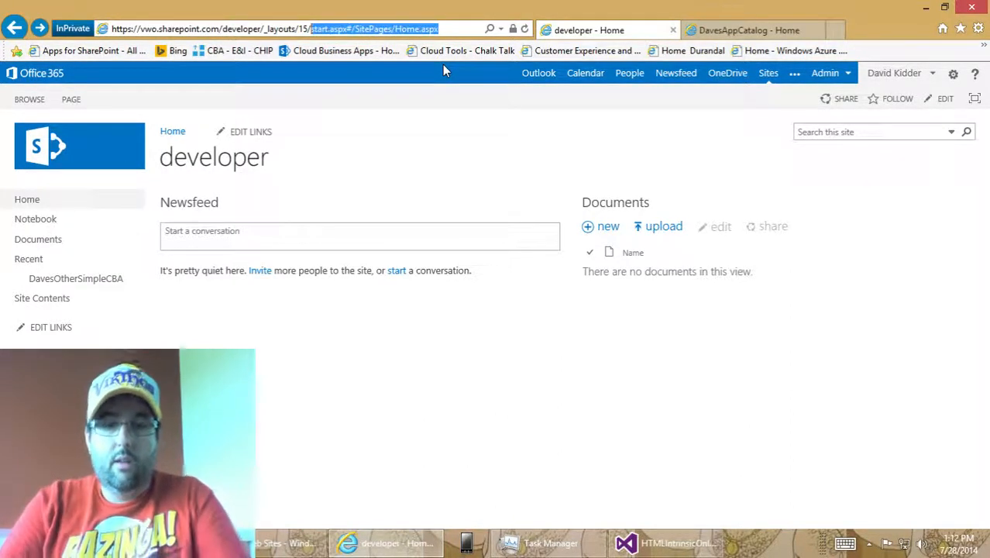
pyautogui.write('appreg')
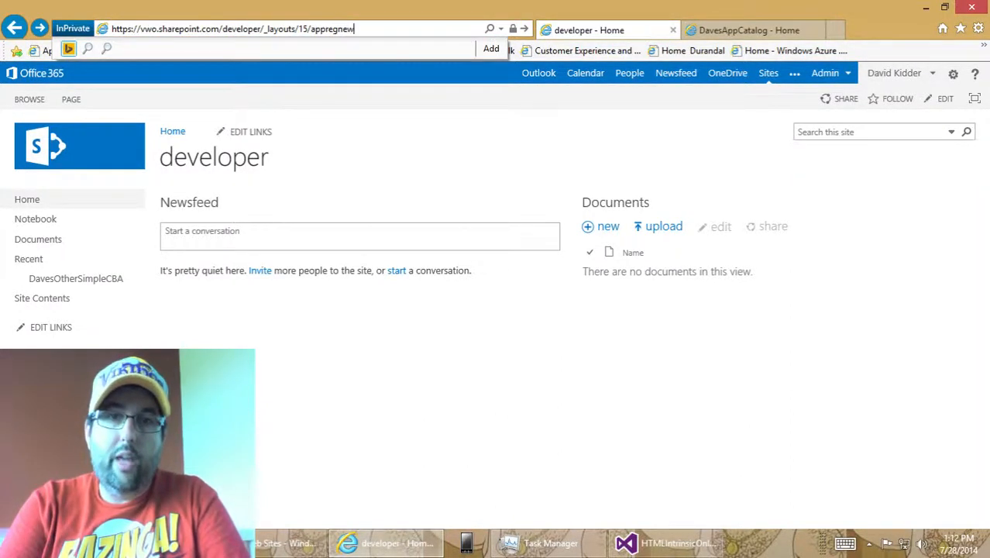
pyautogui.write('new.aspx')
pyautogui.press('Return')
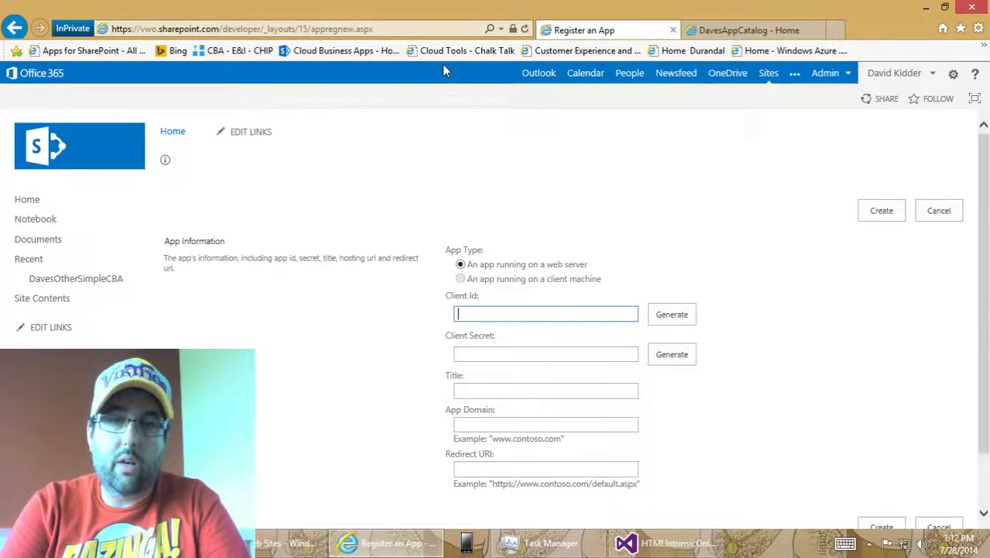
# Open the developer site's app permission page by changing the page name in the address to appinv.aspx.
pyautogui.click(400, 29)
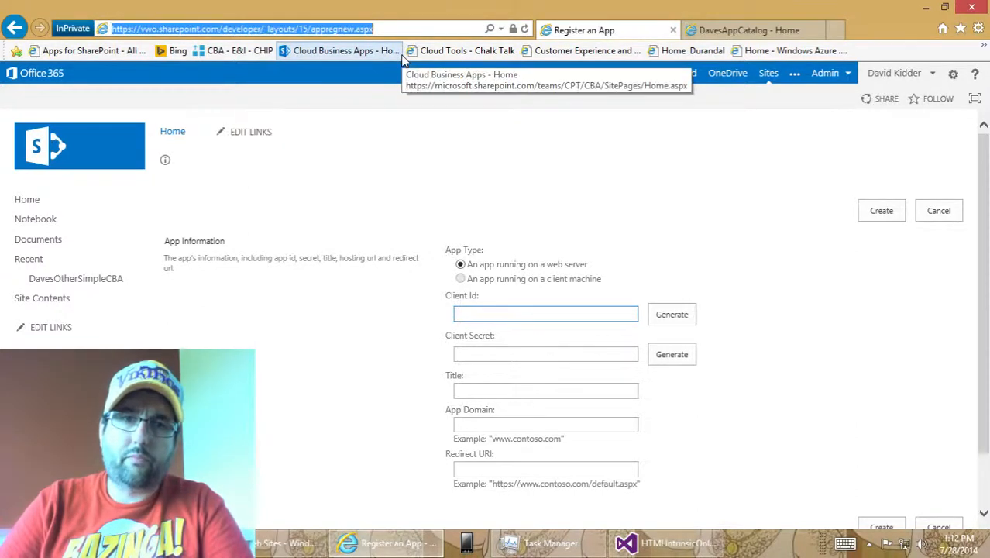
pyautogui.press('End')
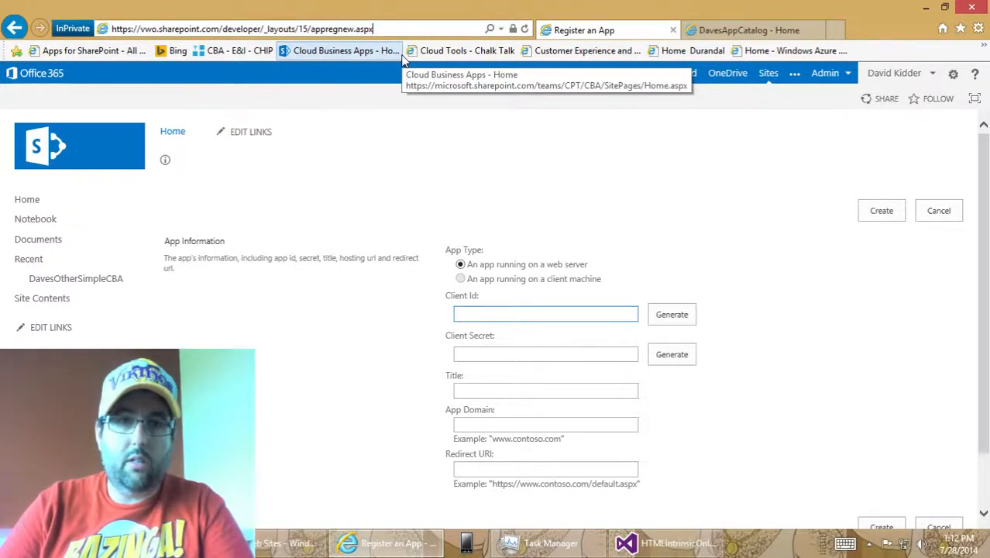
pyautogui.hotkey('ctrl', 'shift', 'Left')
pyautogui.hotkey('ctrl', 'shift', 'Left')
pyautogui.hotkey('ctrl', 'shift', 'Left')
pyautogui.hotkey('ctrl', 'shift', 'Left')
pyautogui.hotkey('ctrl', 'shift', 'Right')
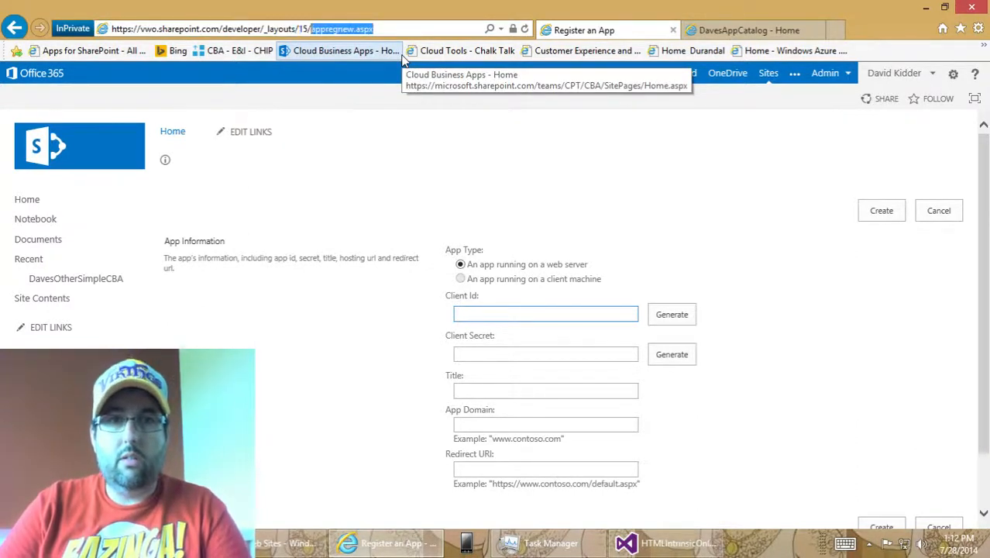
pyautogui.write('appinv')
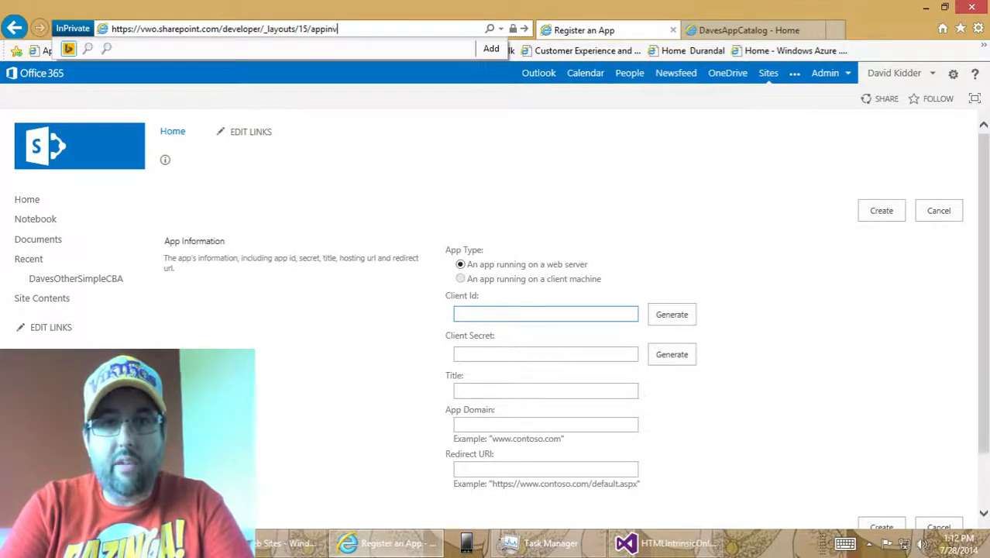
pyautogui.write('.aspx')
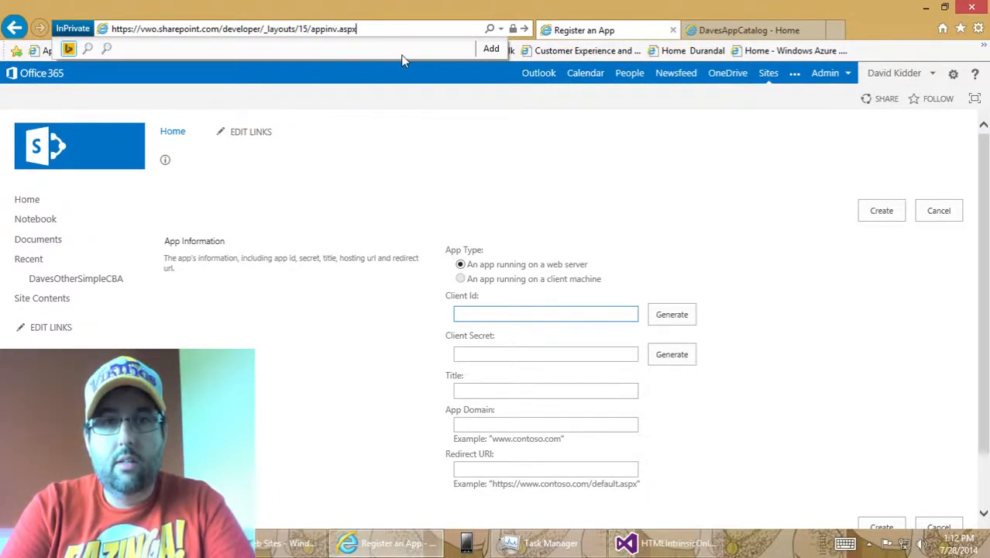
pyautogui.press('Return')
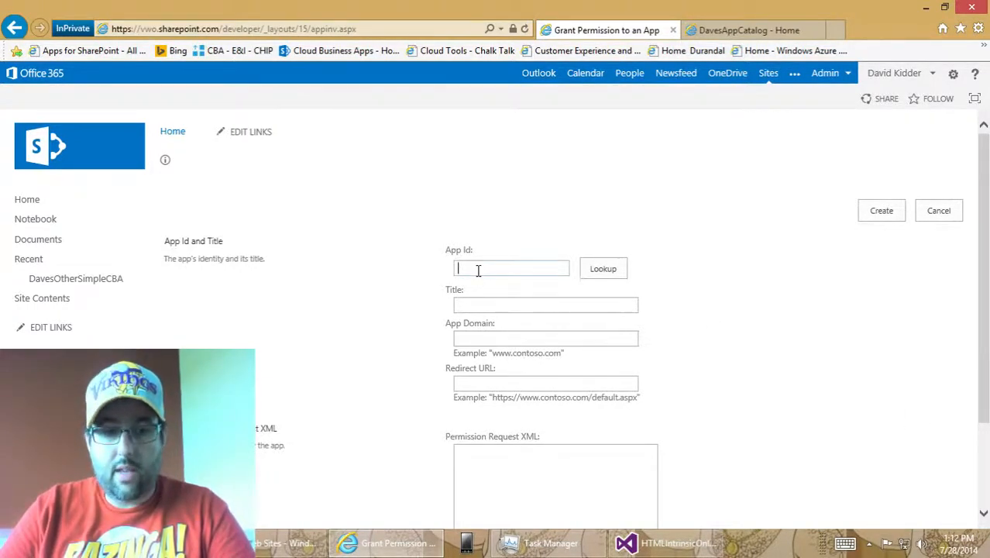
# Look up the registered app by pasting its App Id, and examine the start of its Redirect URL.
pyautogui.hotkey('ctrl', 'v')
pyautogui.click(593, 271)
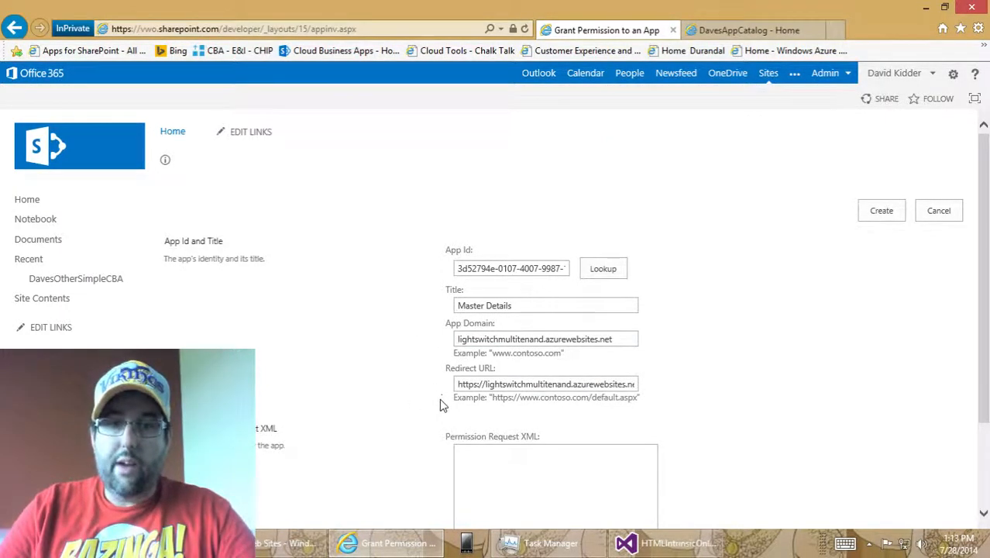
pyautogui.moveTo(484, 385); pyautogui.dragTo(622, 376)
pyautogui.click(493, 385)
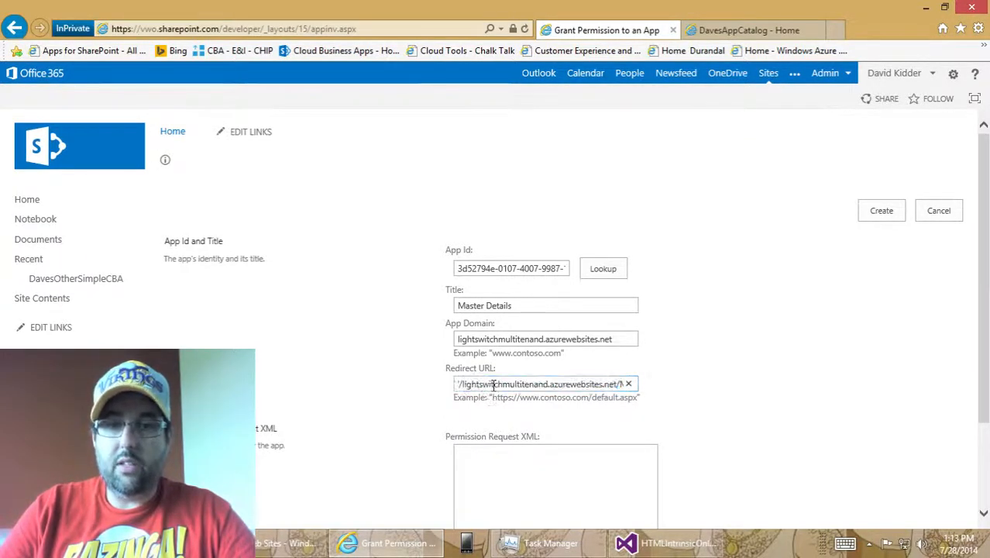
pyautogui.press('Home')
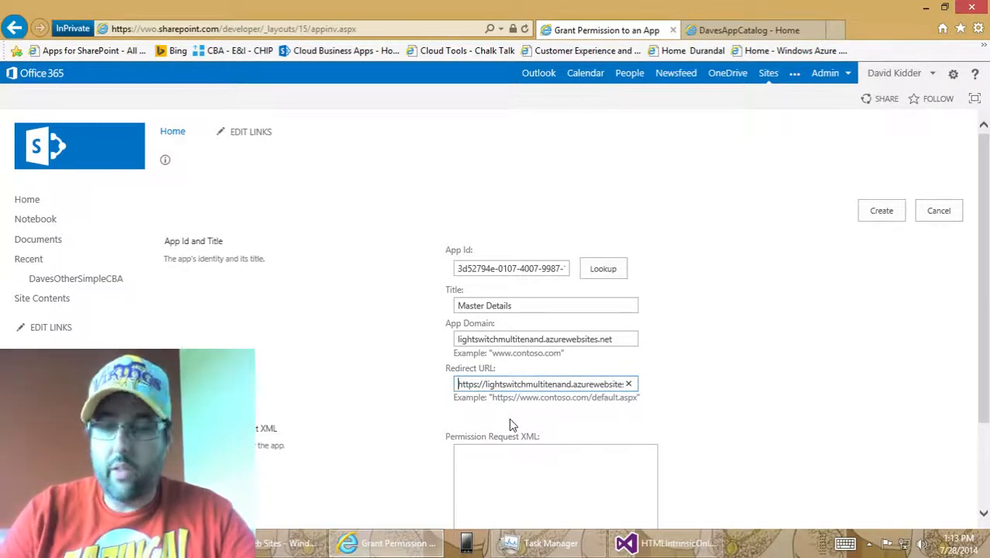
pyautogui.press('Right')
pyautogui.press('Right')
pyautogui.press('Right')
pyautogui.press('Right')
pyautogui.press('Right')
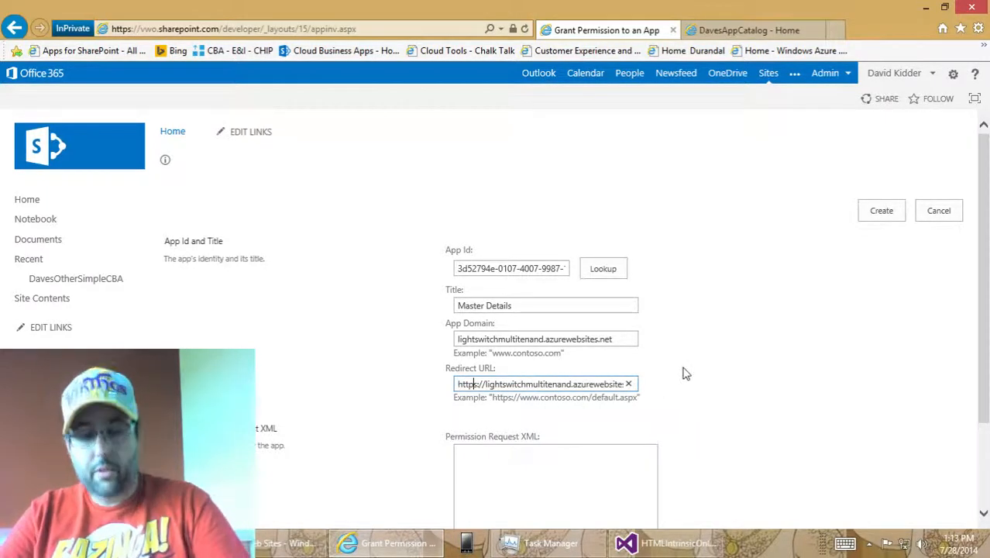
# Switch to Visual Studio and reopen the HTMLIntrinsicOnly project's publish wizard at the Application Server Configuration.
pyautogui.hotkey('alt', 'Tab')
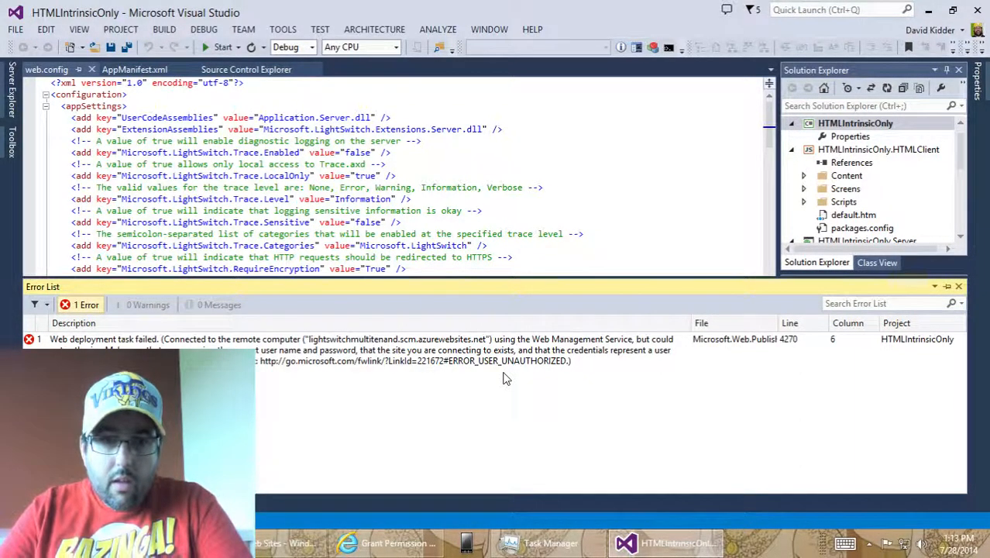
pyautogui.click(610, 208)
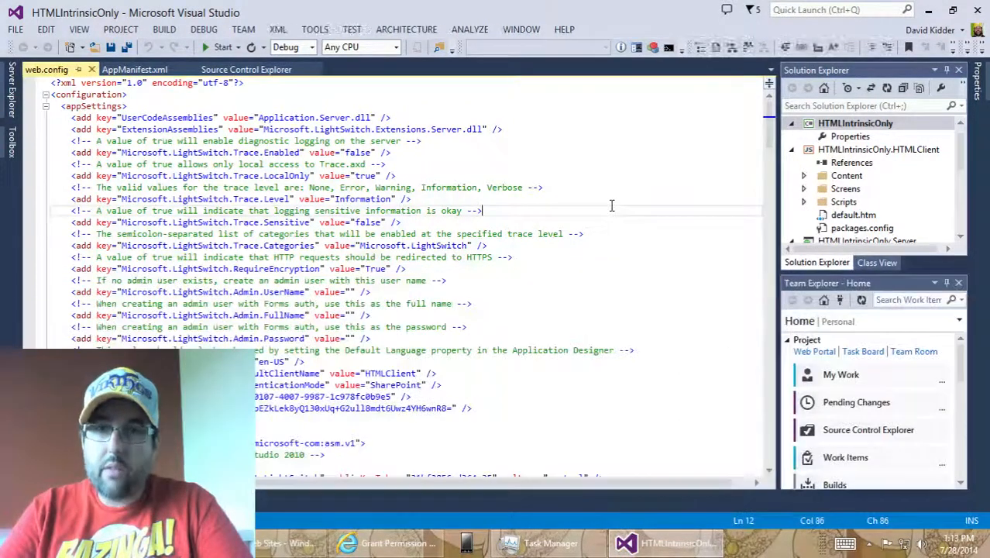
pyautogui.rightClick(862, 125)
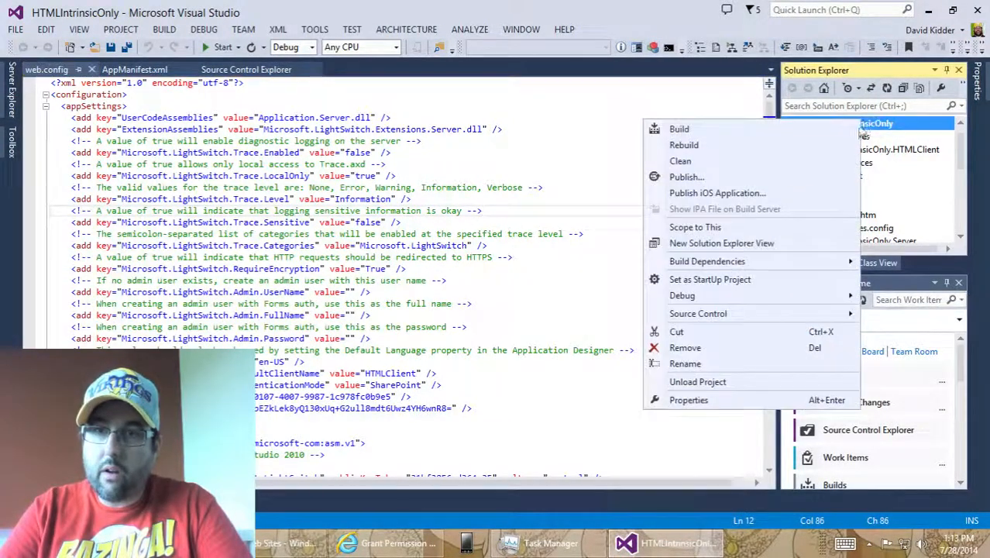
pyautogui.click(706, 179)
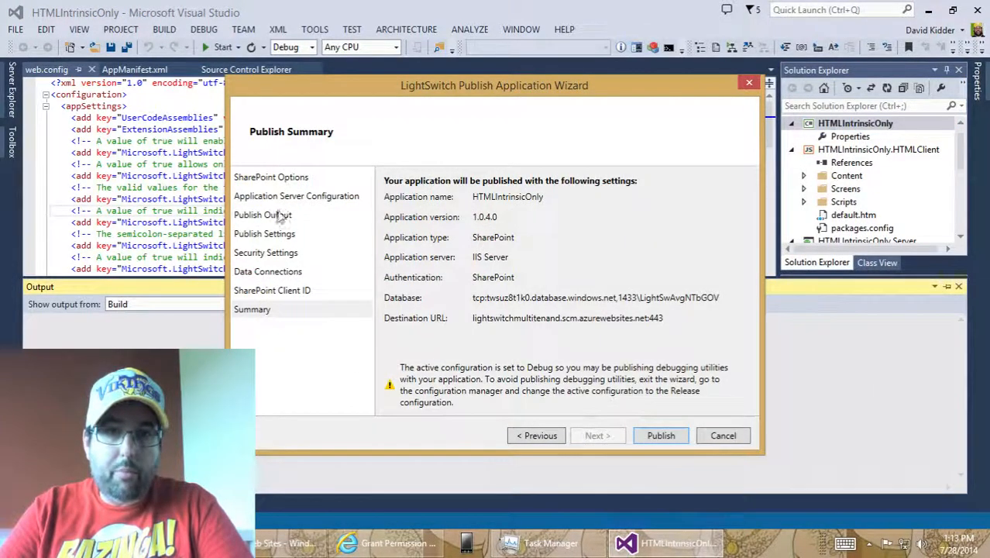
pyautogui.click(278, 216)
pyautogui.click(283, 199)
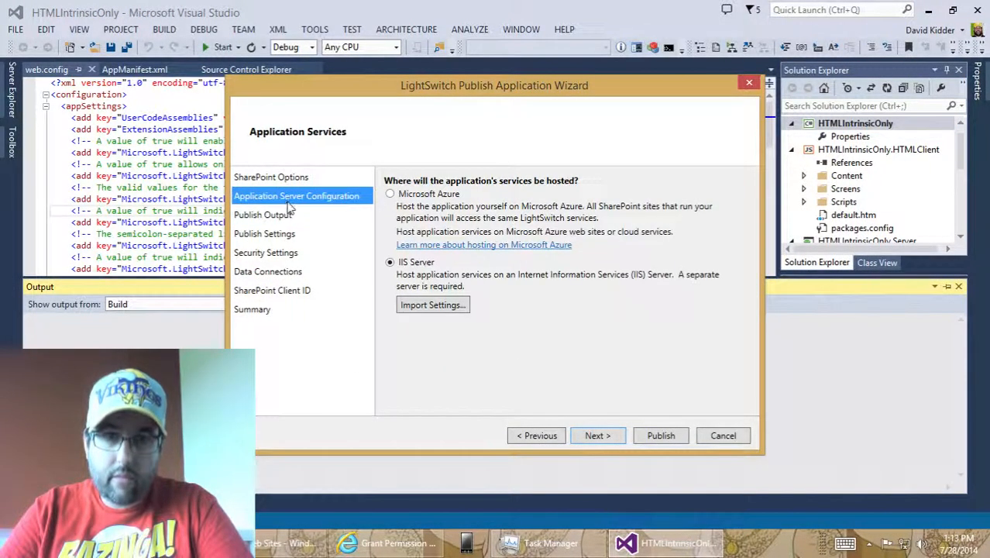
# Import the Azure website's publish settings file for the IIS Server and proceed to the Publish Settings.
pyautogui.click(416, 305)
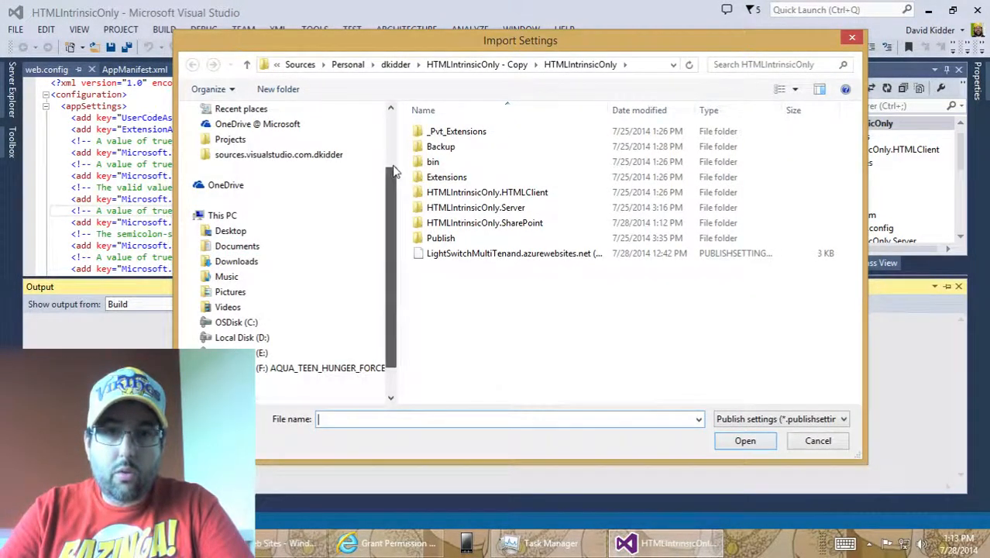
pyautogui.scroll(2, 393, 171)
pyautogui.click(240, 177)
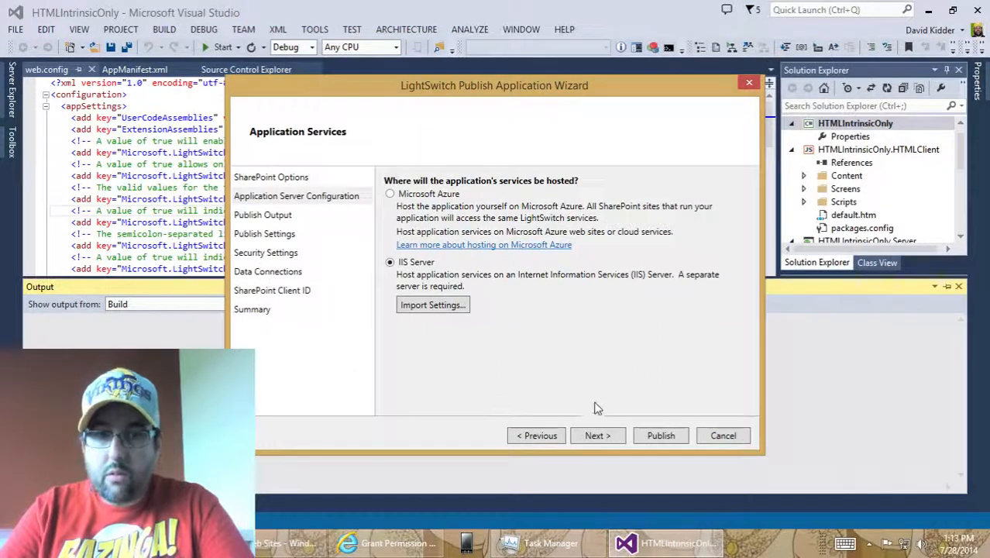
pyautogui.click(597, 437)
pyautogui.click(597, 437)
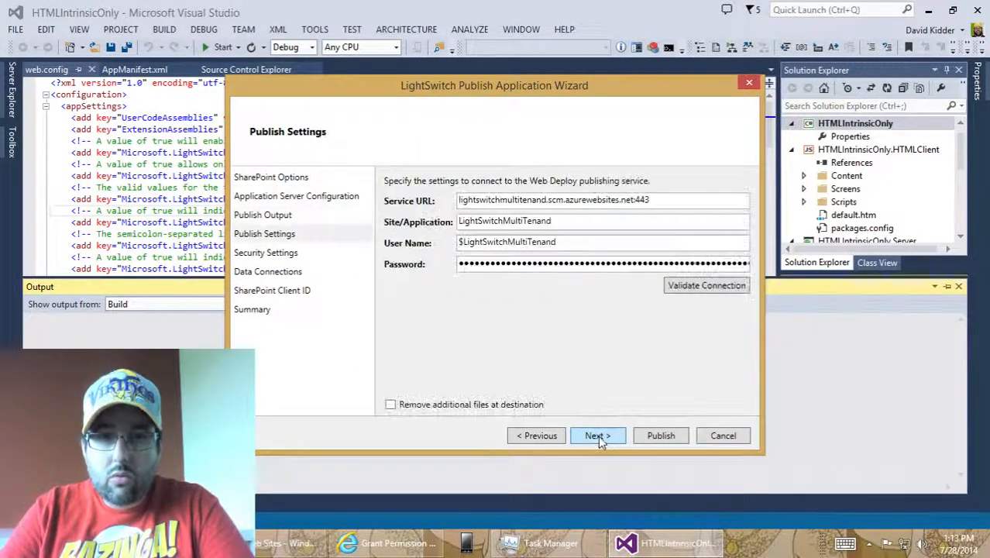
# Set the Site/Application to LightSwitchMultiTenand/HTMLIntrinsicOnly and publish the application.
pyautogui.click(575, 224)
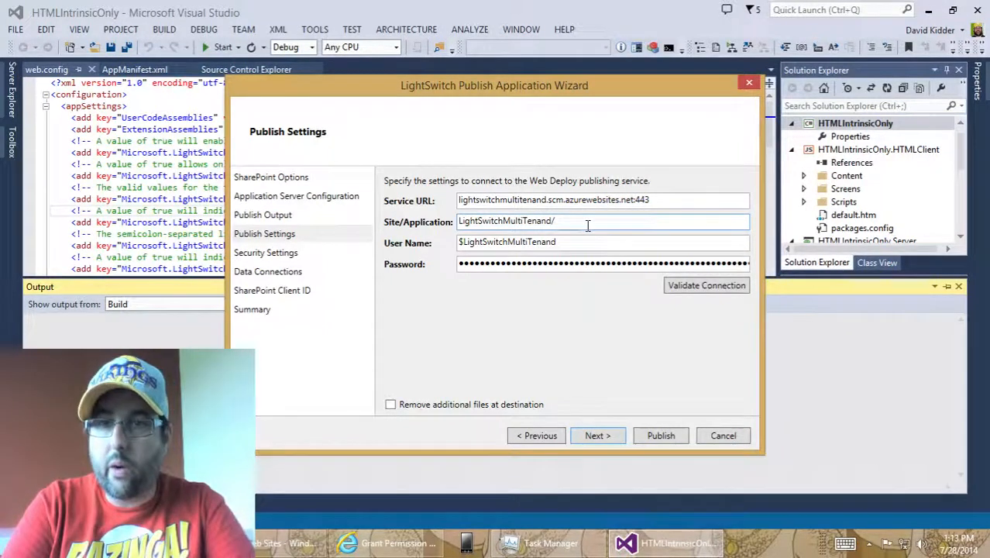
pyautogui.write('HTMLIn')
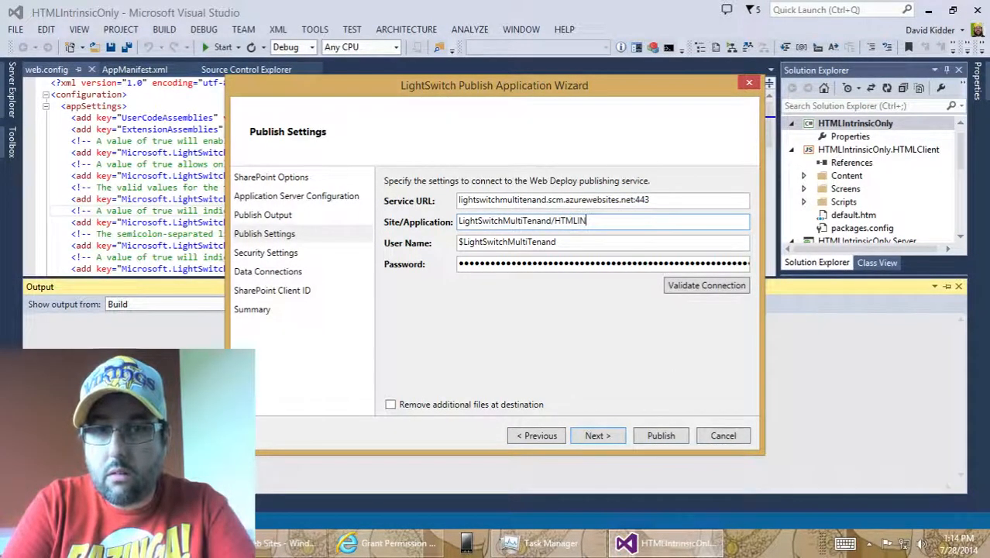
pyautogui.write('trinsicOnly')
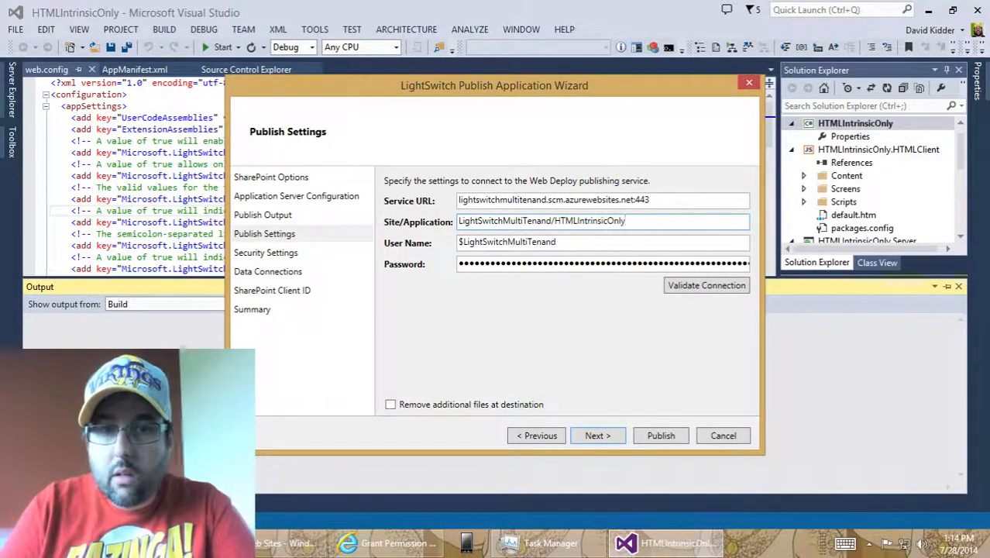
pyautogui.click(658, 435)
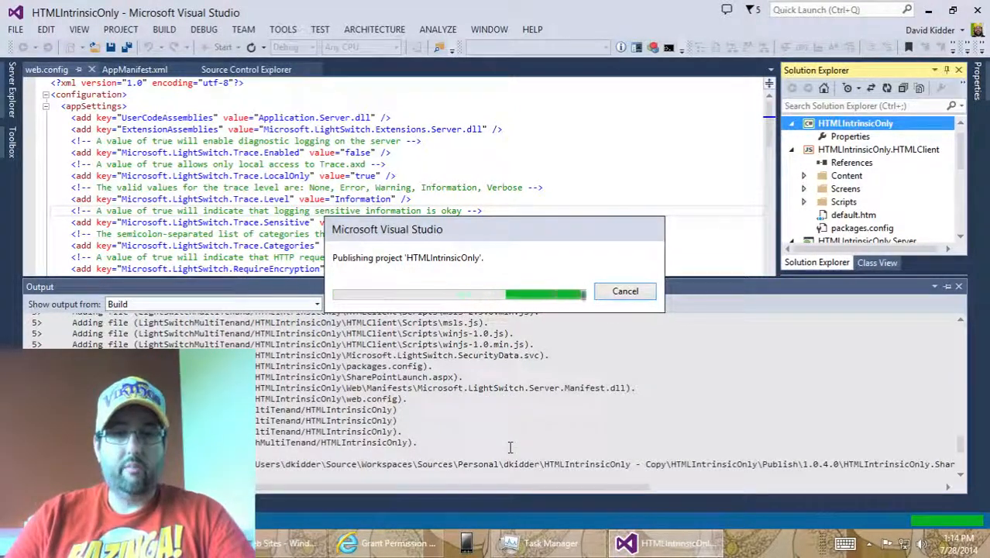
# Switch to Internet Explorer, launch MasterDetailsHTML from the DavesAppCatalog site, and return to that site.
pyautogui.hotkey('alt', 'Tab')
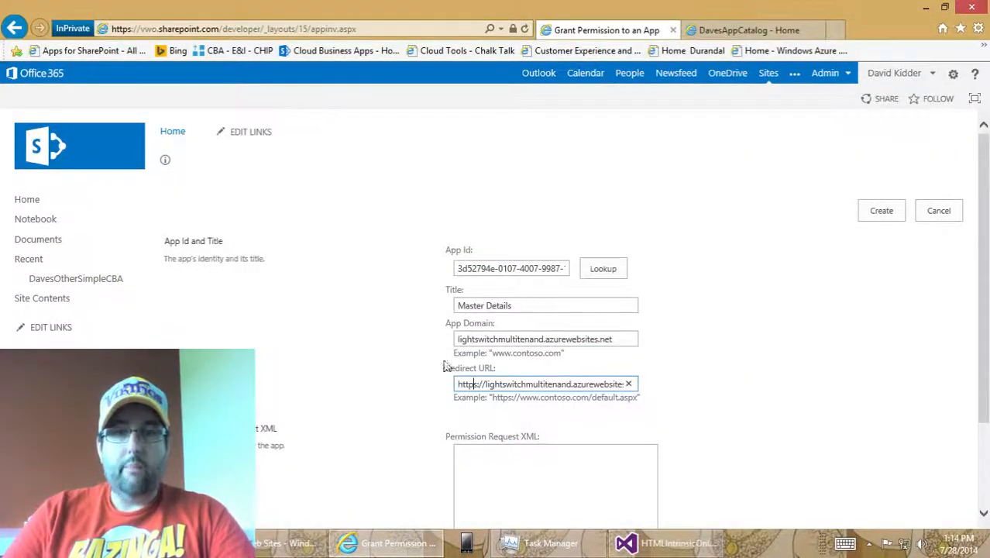
pyautogui.click(767, 73)
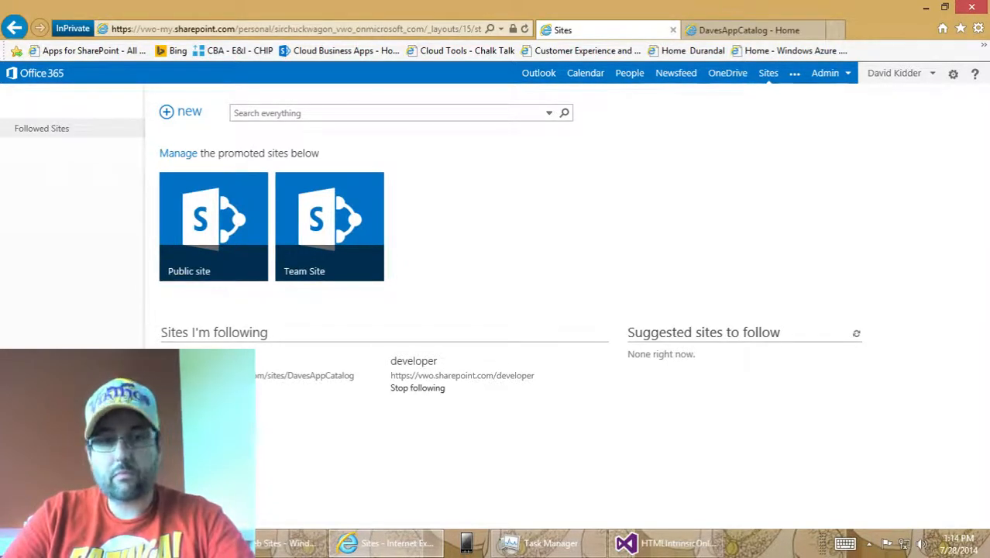
pyautogui.click(200, 361)
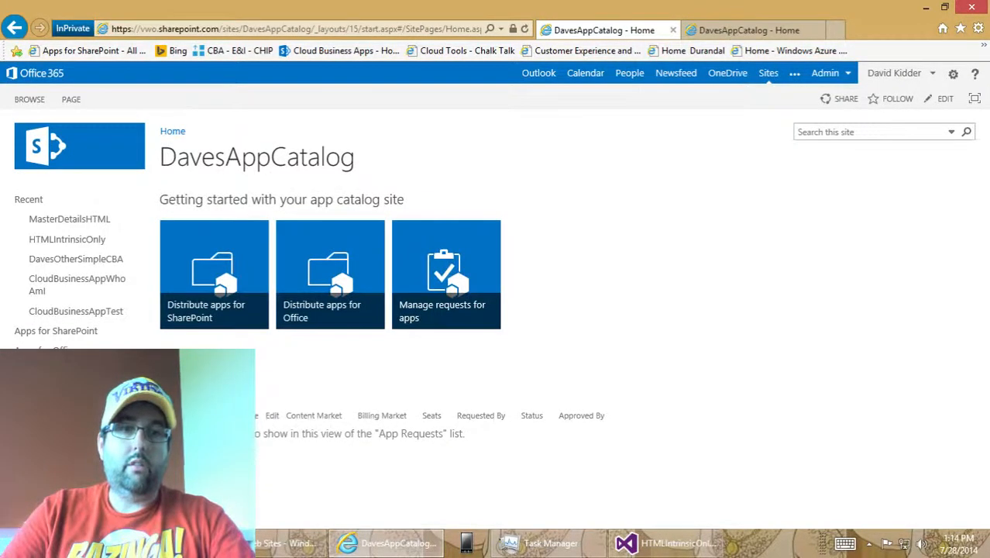
pyautogui.click(88, 220)
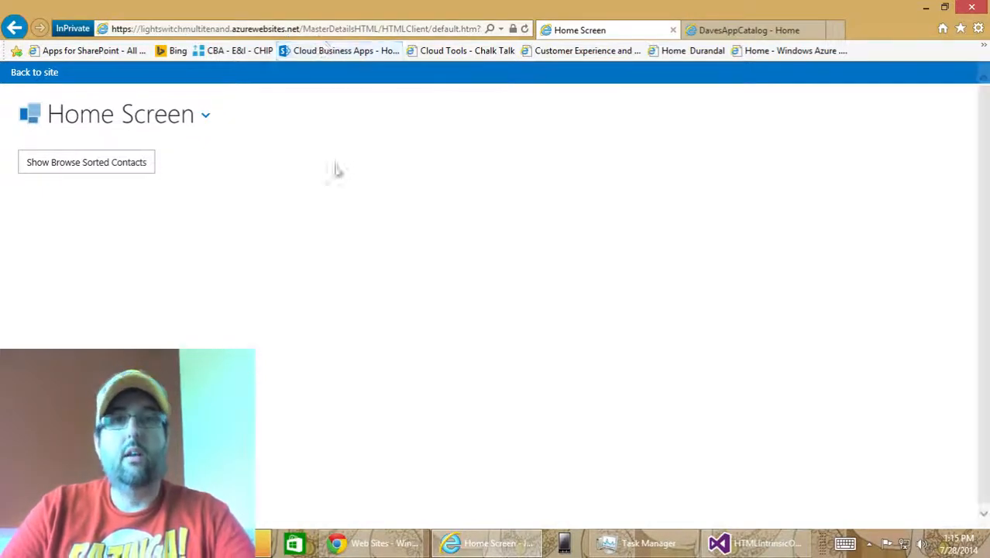
pyautogui.click(35, 74)
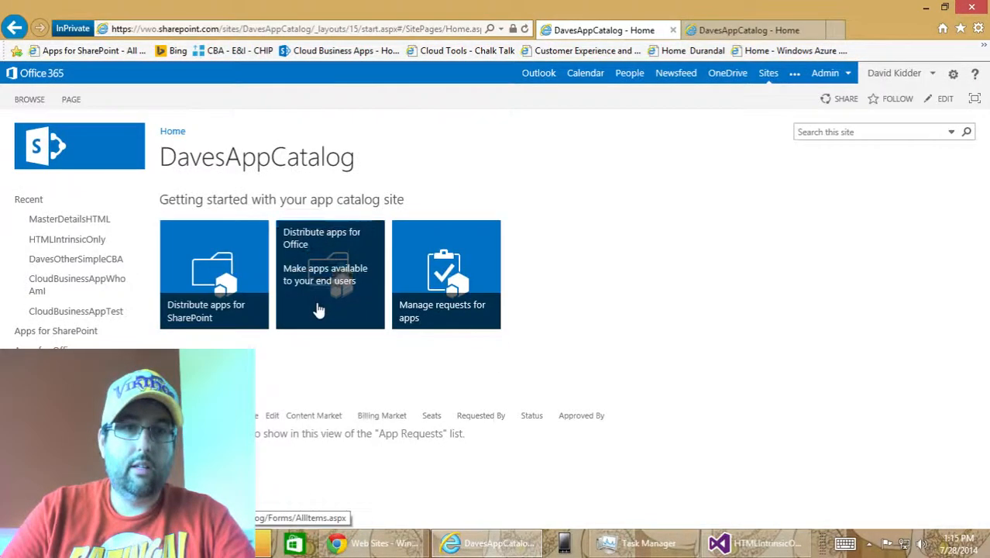
# Launch HTMLIntrinsicOnly from the DavesAppCatalog site, and retry the launch after going back to the catalog's home page.
pyautogui.click(75, 241)
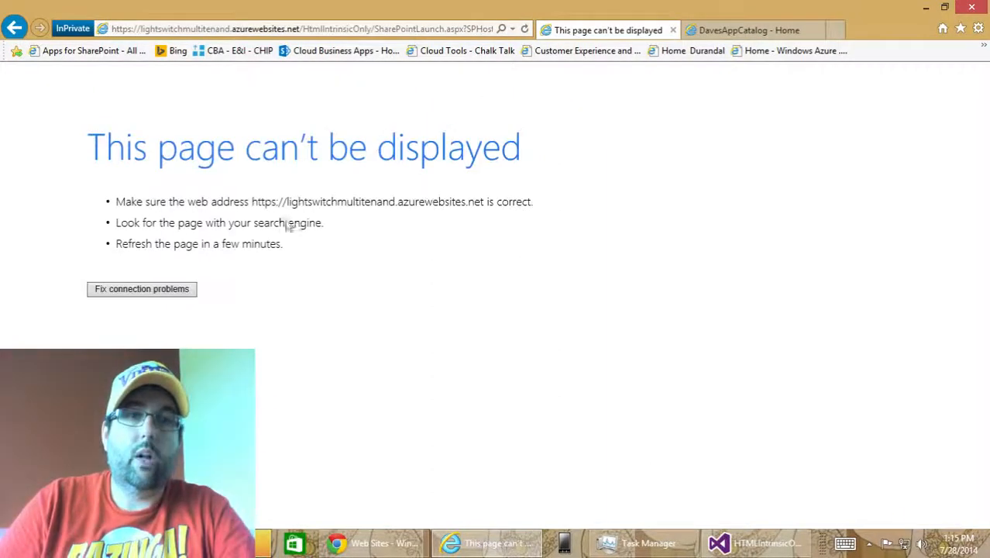
pyautogui.rightClick(19, 28)
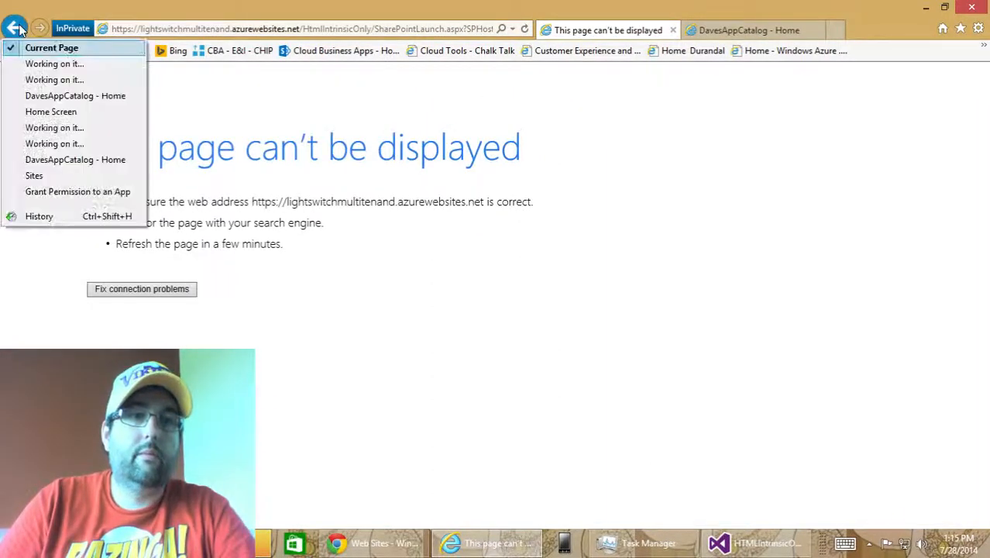
pyautogui.click(69, 96)
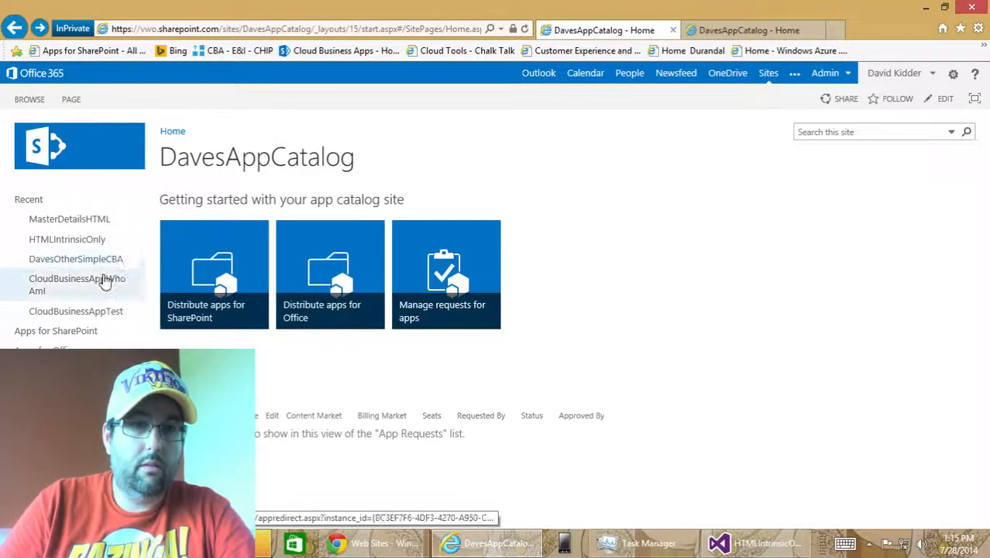
pyautogui.click(89, 244)
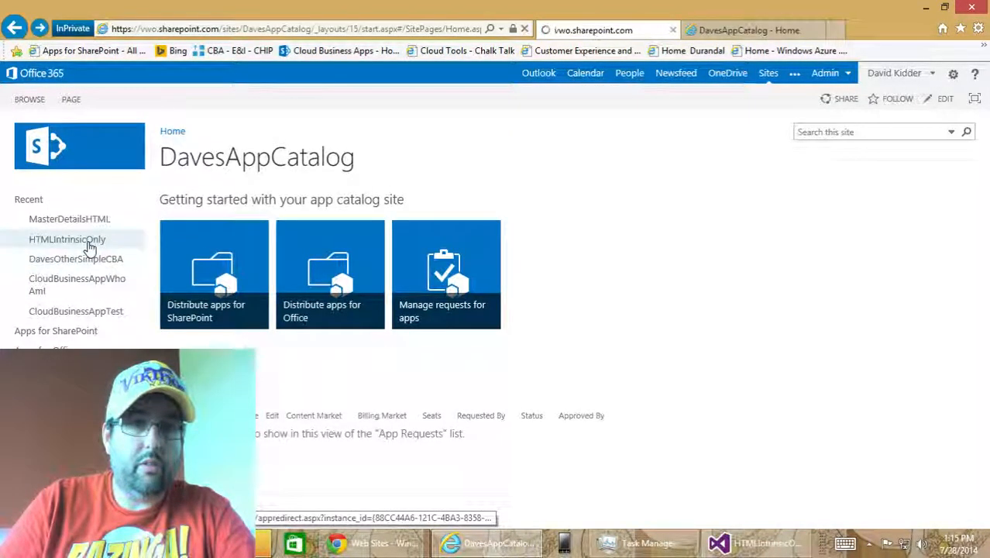